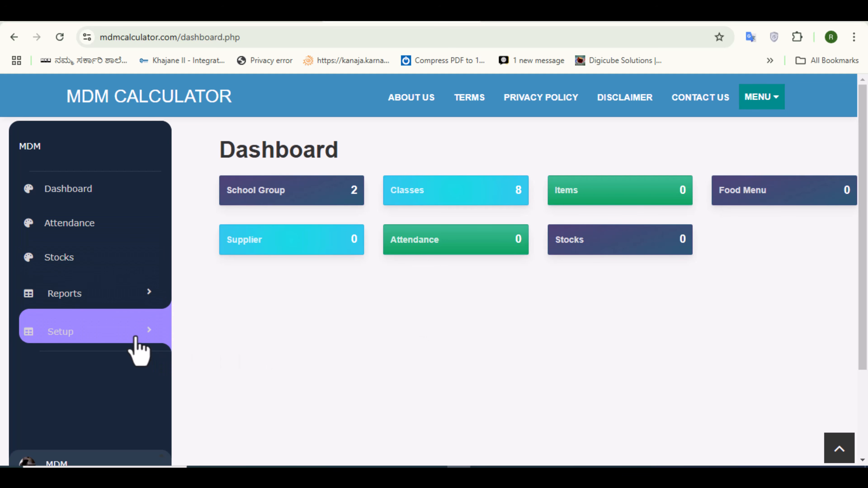
- Open the Items page from the setup section
click(136, 338)
scroll(136, 342, down, 2)
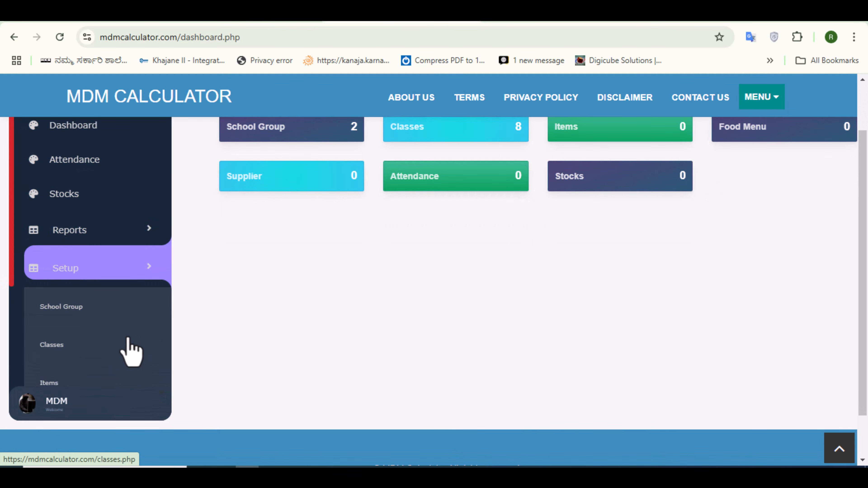
scroll(132, 352, down, 2)
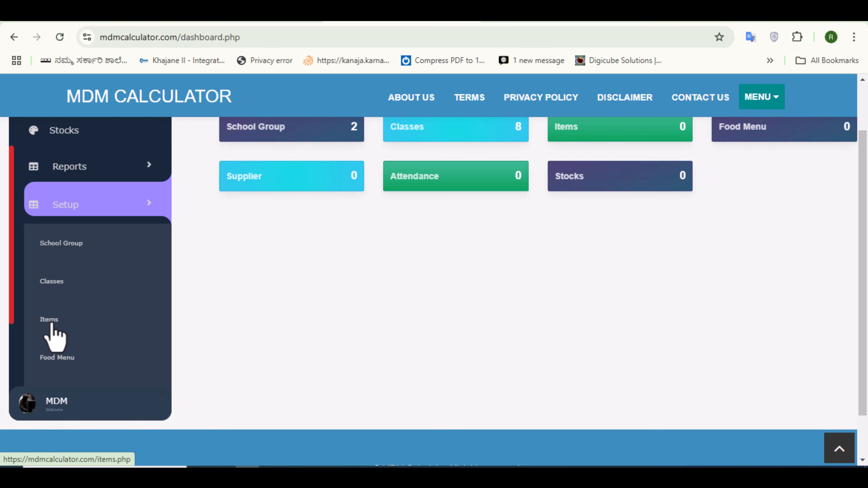
click(52, 328)
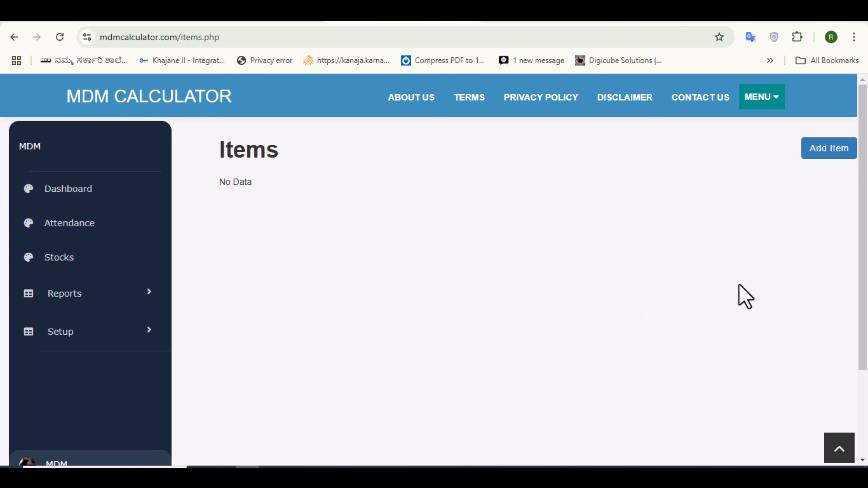
- Start adding a new item and set its category to Meals
click(824, 156)
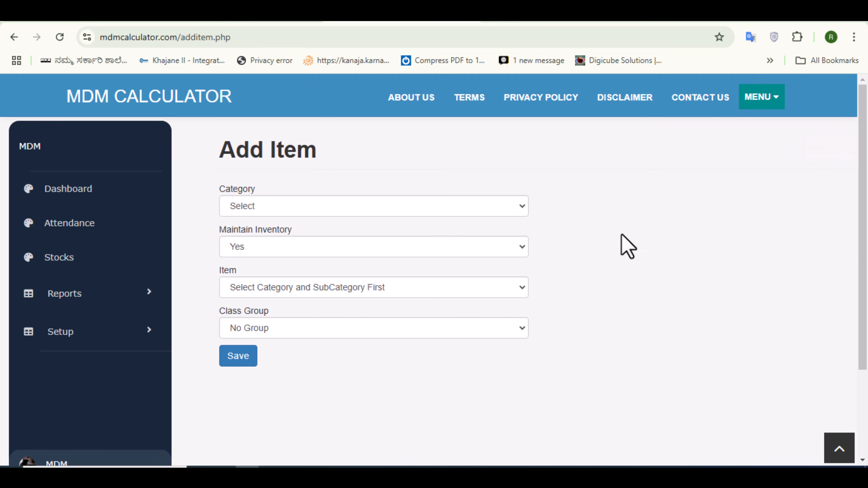
click(499, 206)
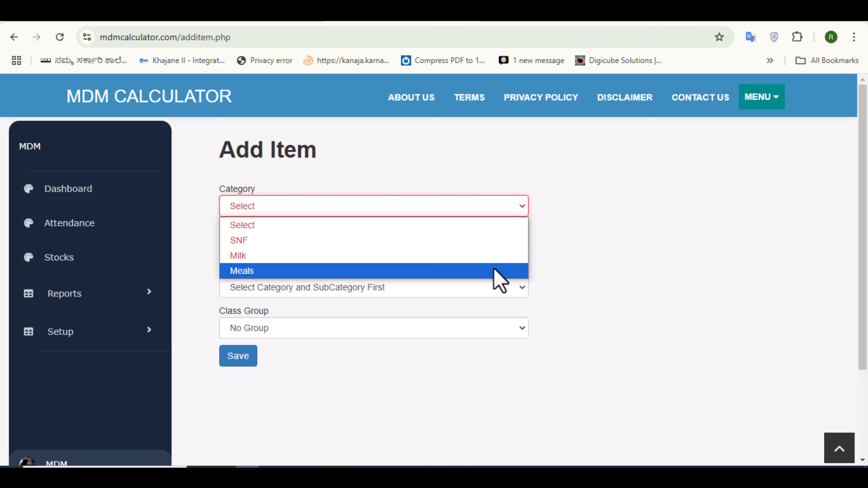
click(500, 271)
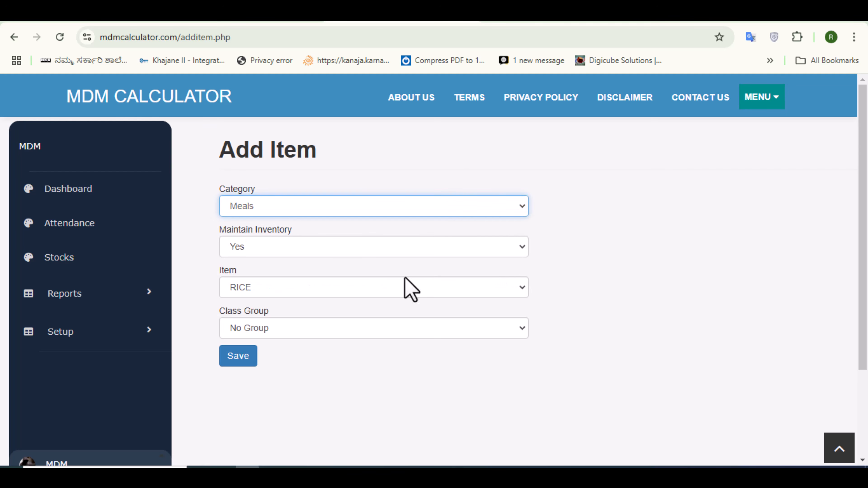
click(351, 248)
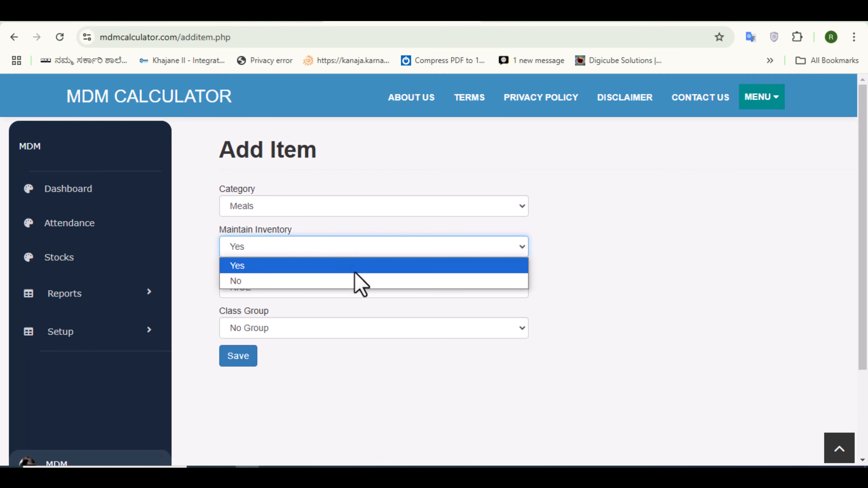
click(355, 282)
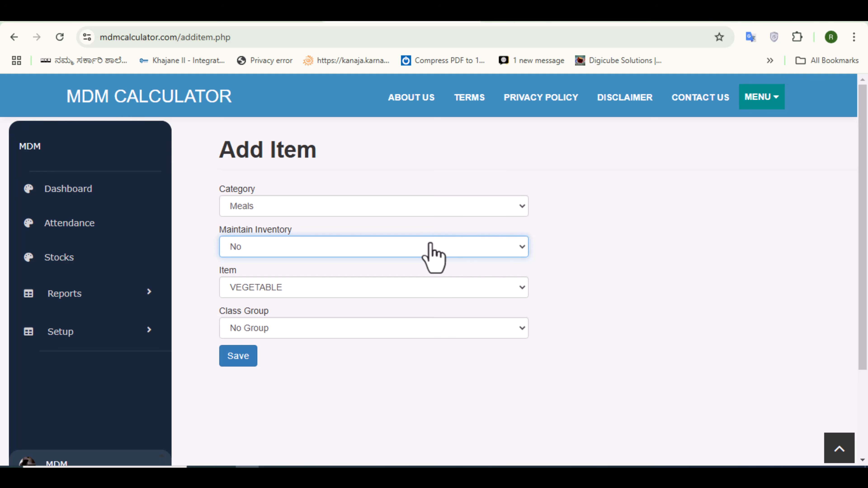
click(430, 245)
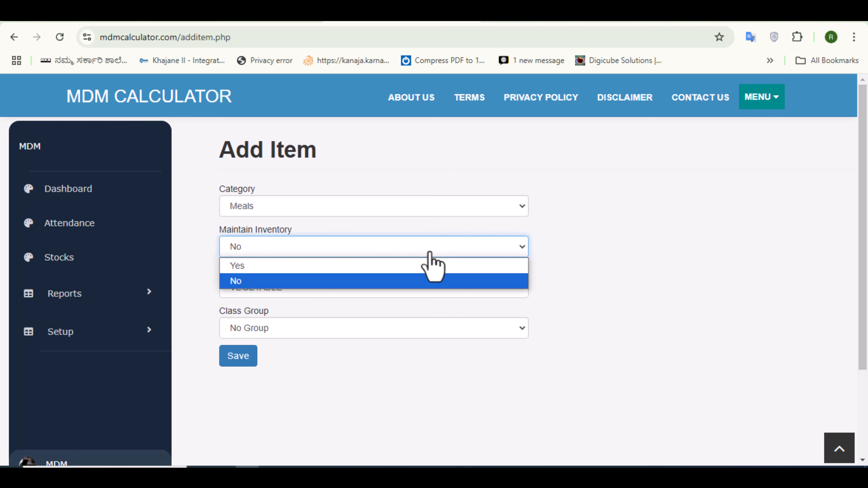
click(423, 268)
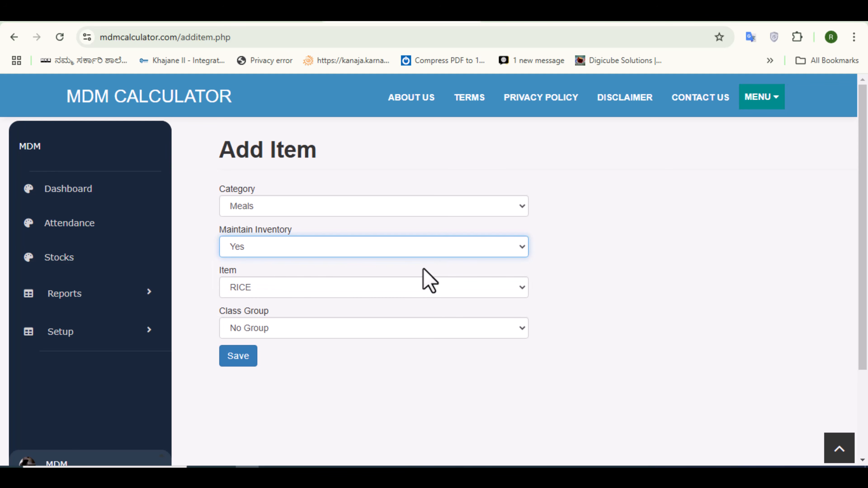
- Choose RICE as the Meals item, assign it to class group Class 6-8 and save it
click(375, 291)
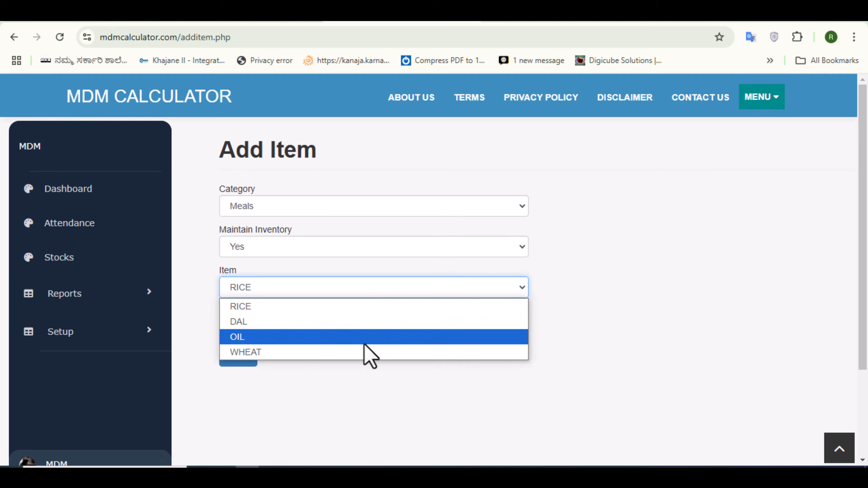
click(364, 310)
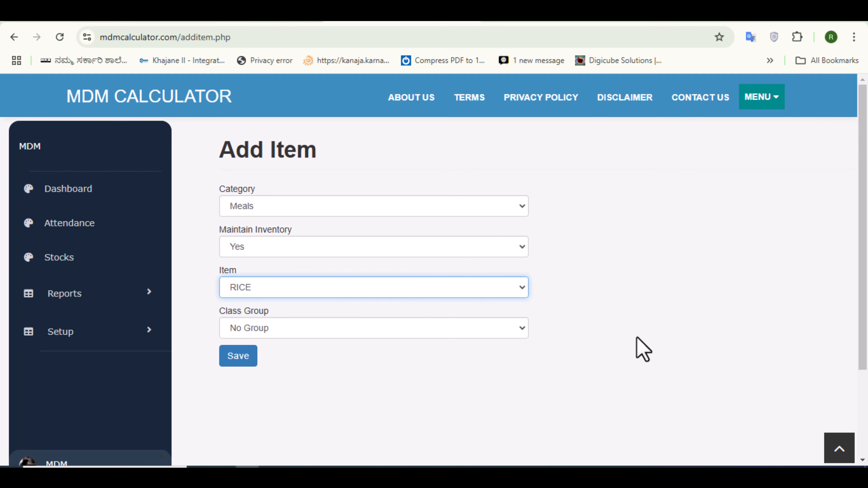
click(396, 330)
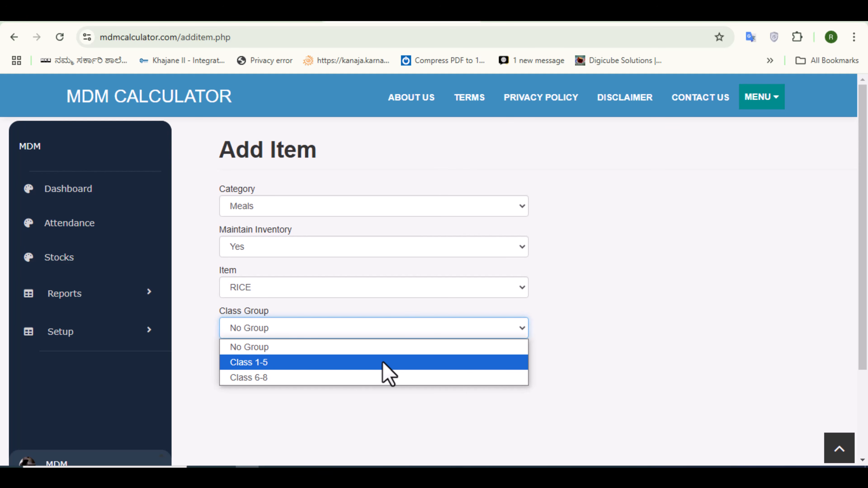
click(379, 377)
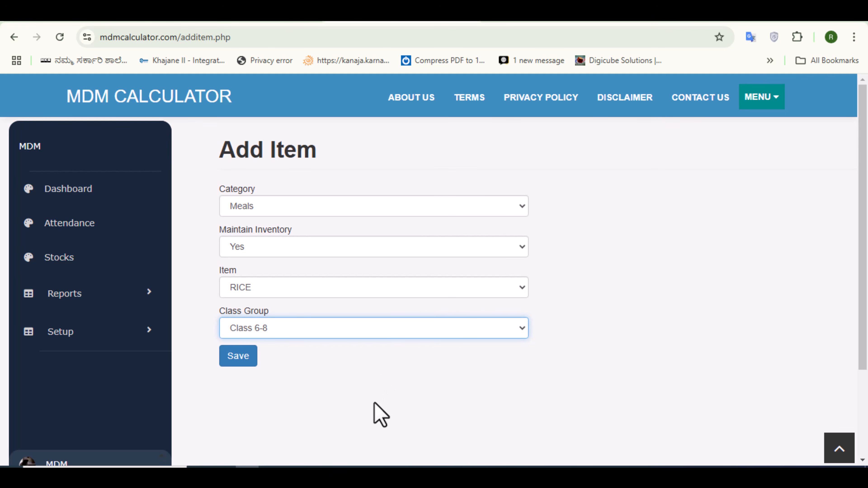
click(238, 359)
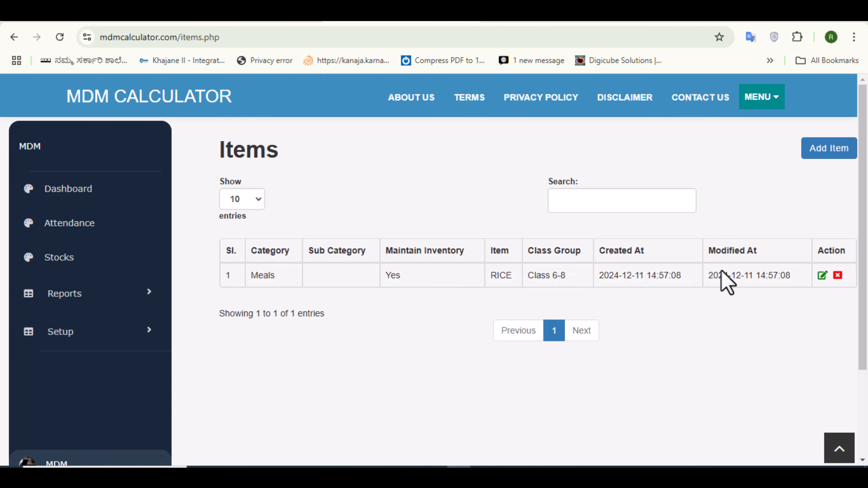
- Add and save another Meals item, RICE, for class group Class 1-5 with Maintain Inventory kept at Yes
click(829, 155)
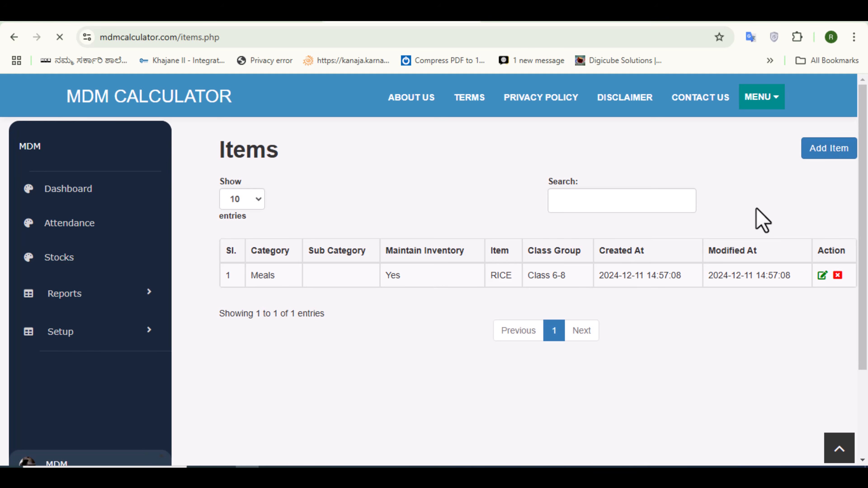
click(435, 211)
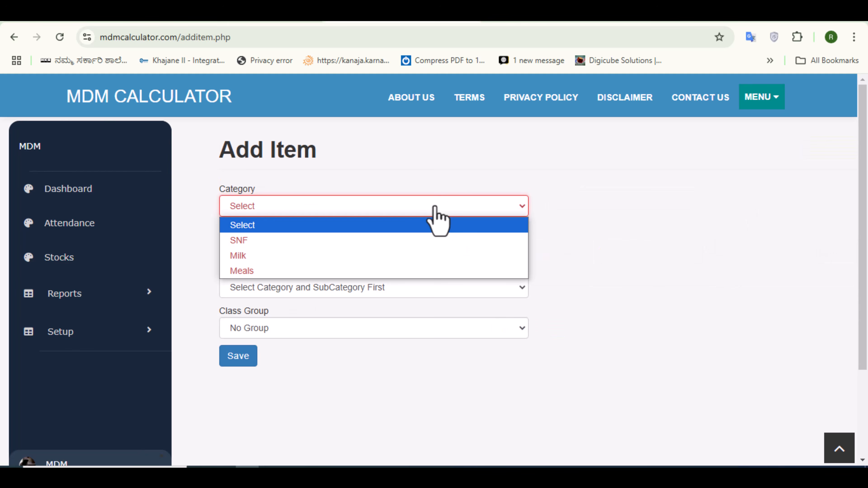
click(427, 274)
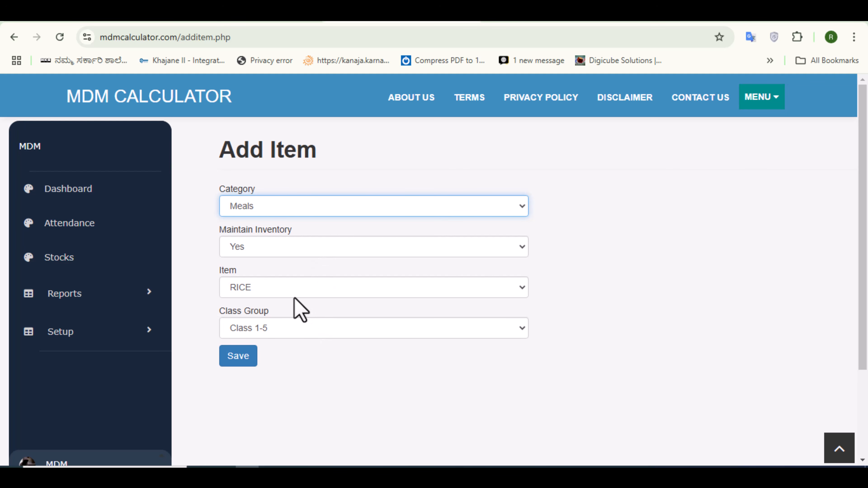
click(271, 330)
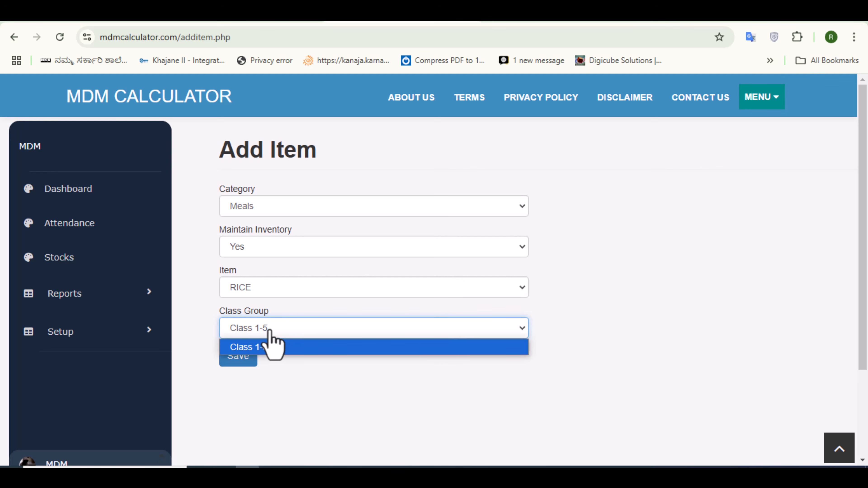
click(273, 346)
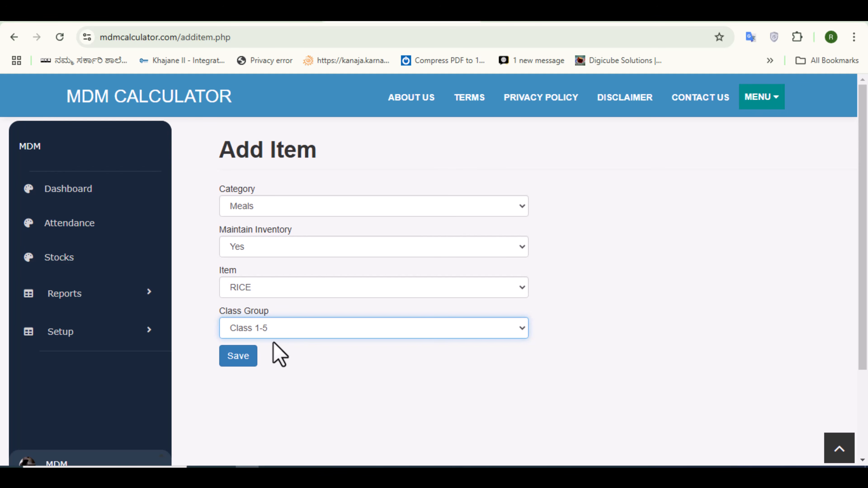
click(235, 357)
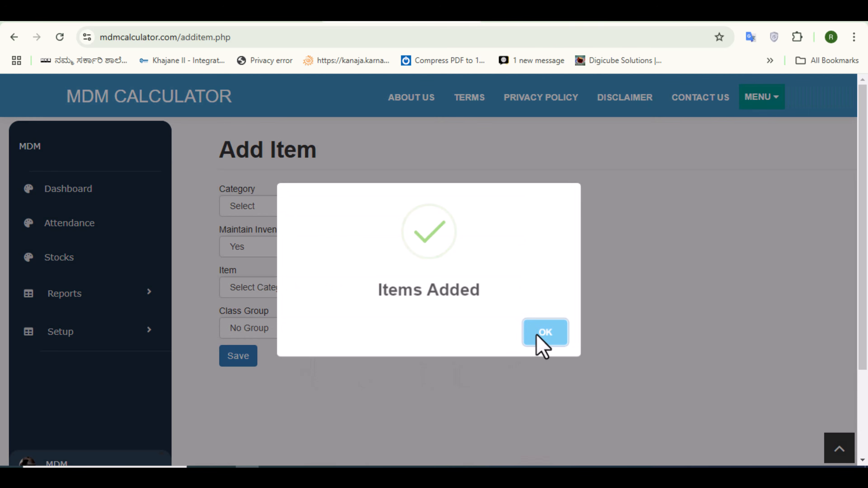
click(538, 334)
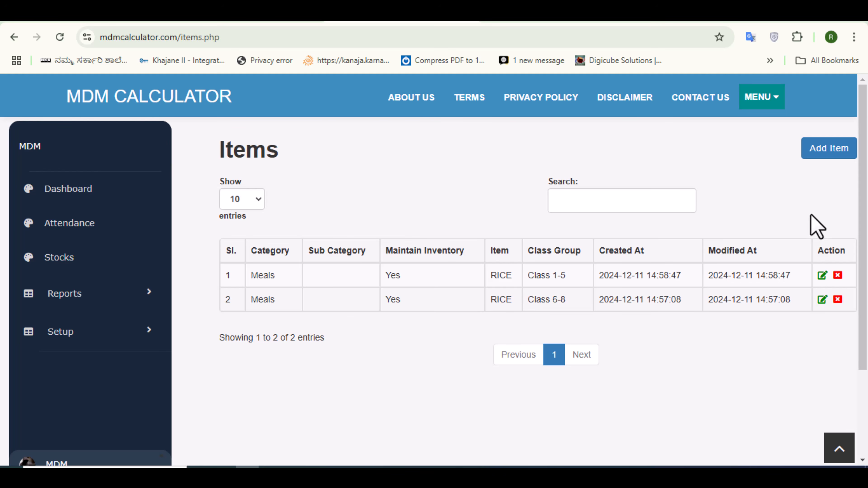
- Add and save a WHEAT item in the Meals category for class group Class 6-8, with Maintain Inventory kept at Yes
click(825, 154)
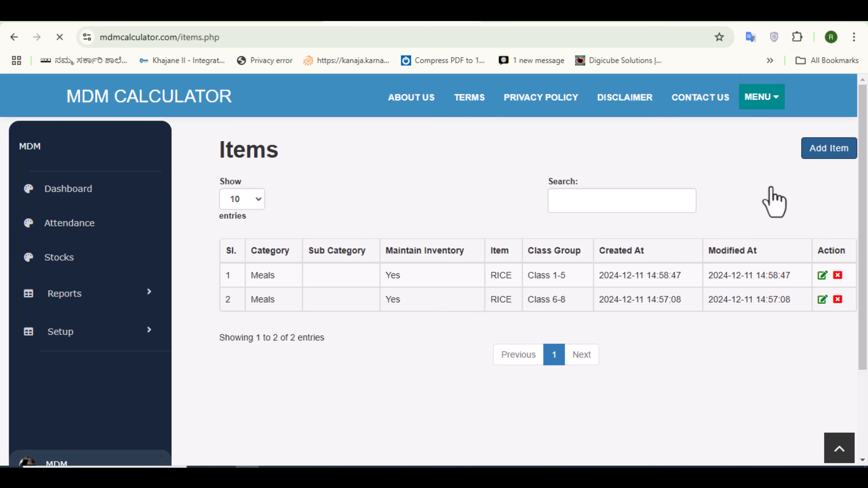
click(388, 206)
click(364, 272)
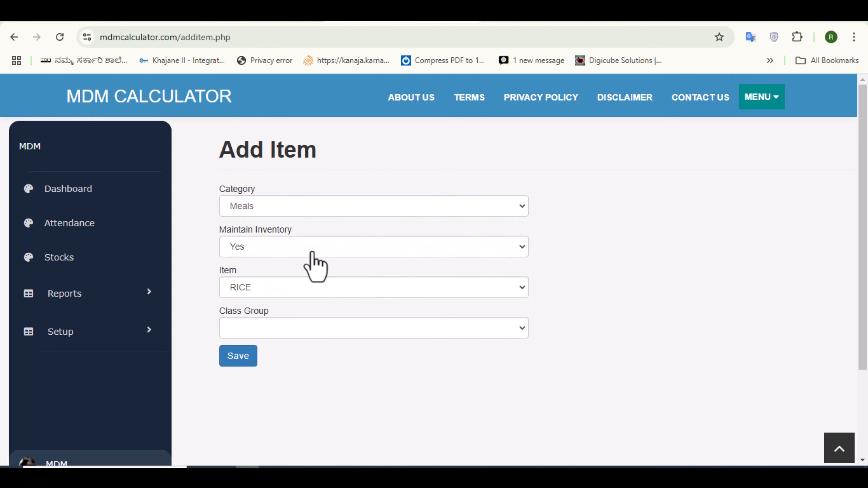
click(301, 288)
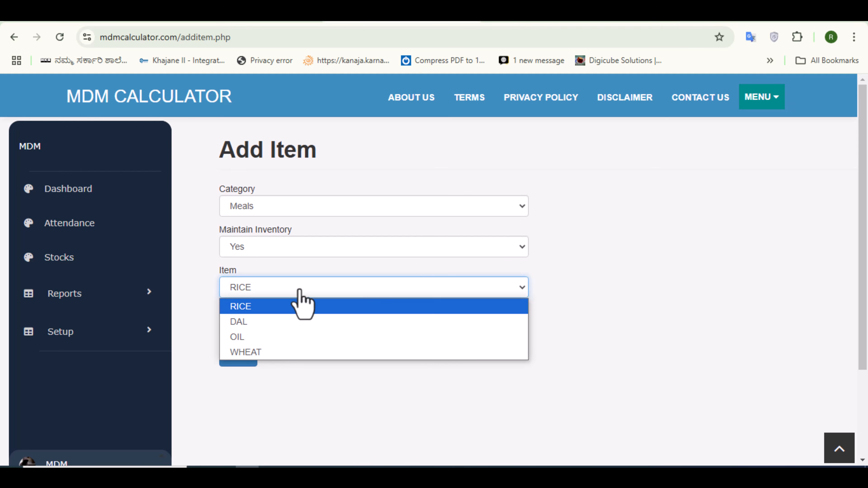
click(283, 350)
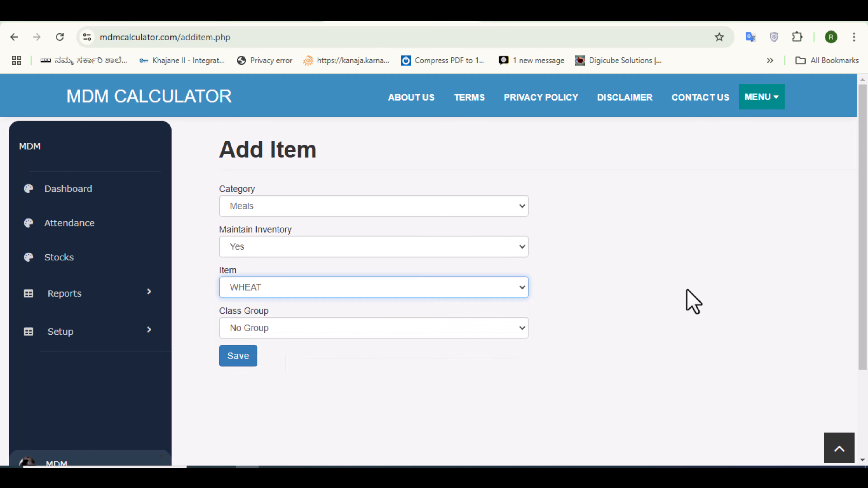
click(278, 328)
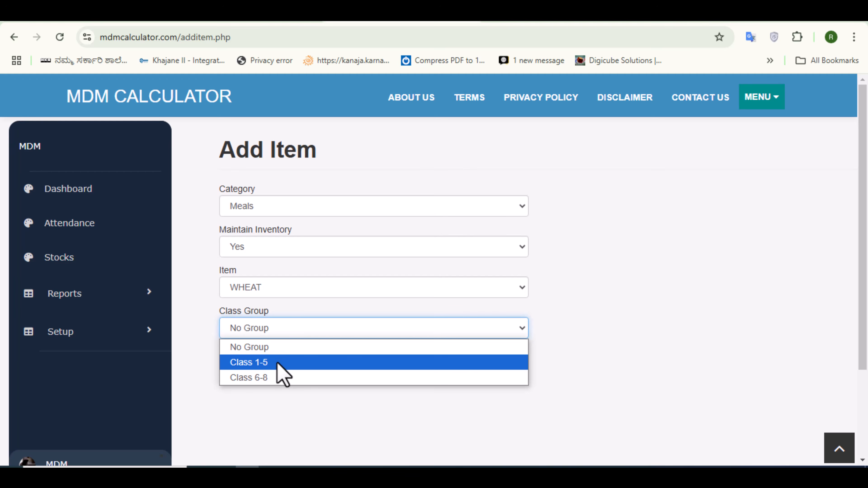
click(277, 376)
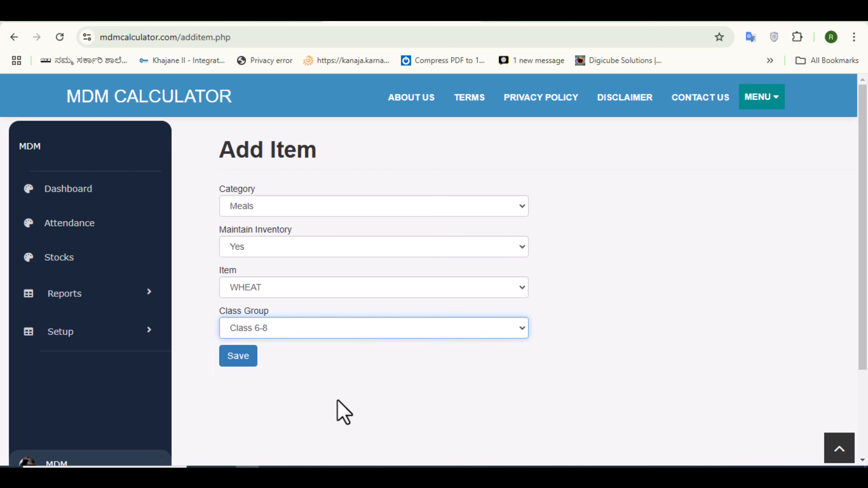
click(239, 356)
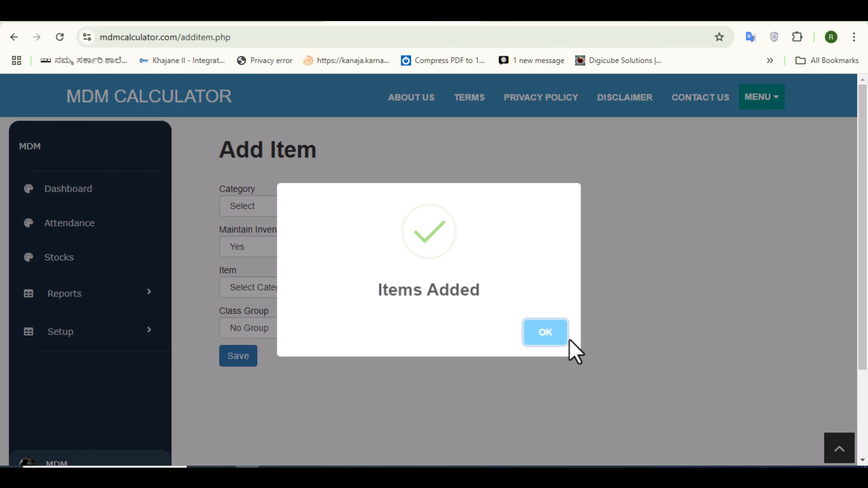
click(544, 337)
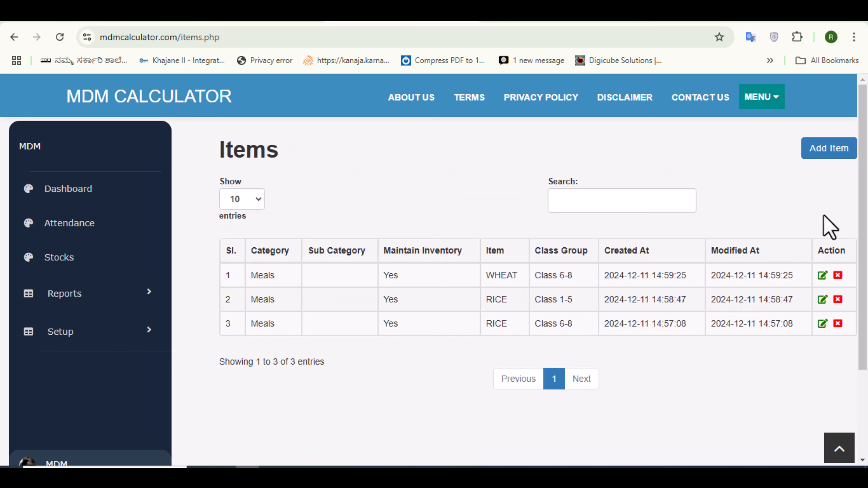
- Add and save a WHEAT item in the Meals category for class group Class 1-5, with Maintain Inventory kept at Yes
click(828, 151)
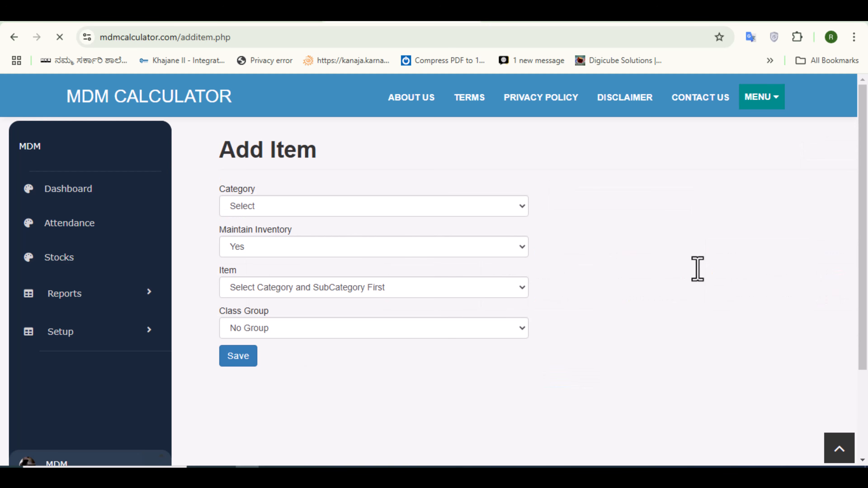
click(391, 208)
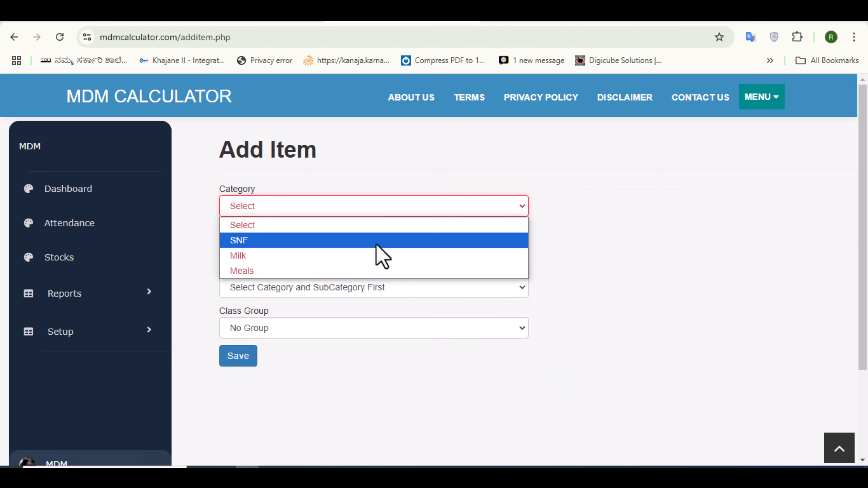
click(370, 270)
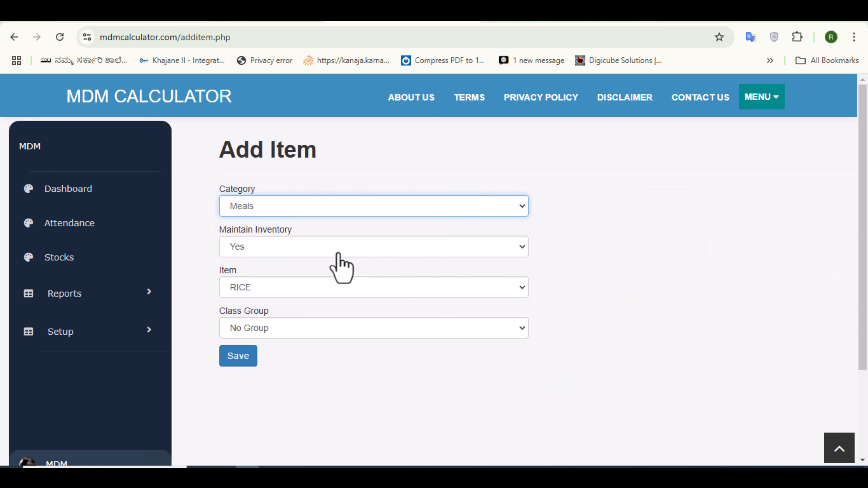
click(320, 291)
click(318, 352)
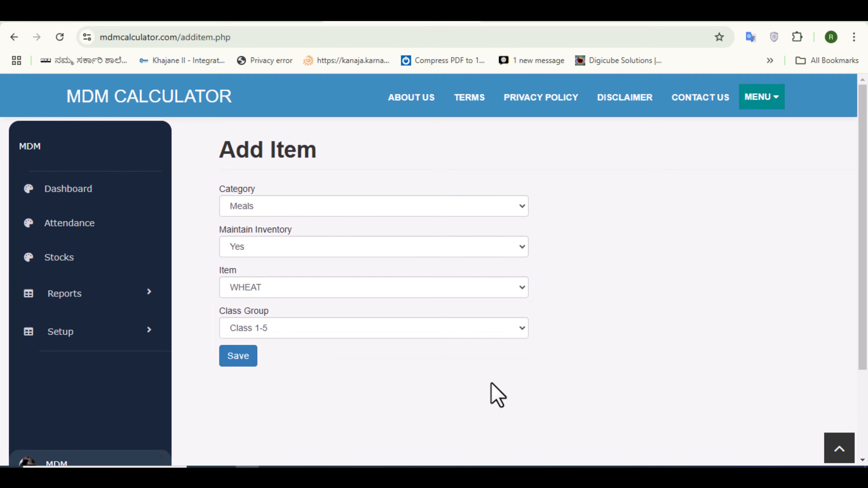
click(296, 328)
click(295, 328)
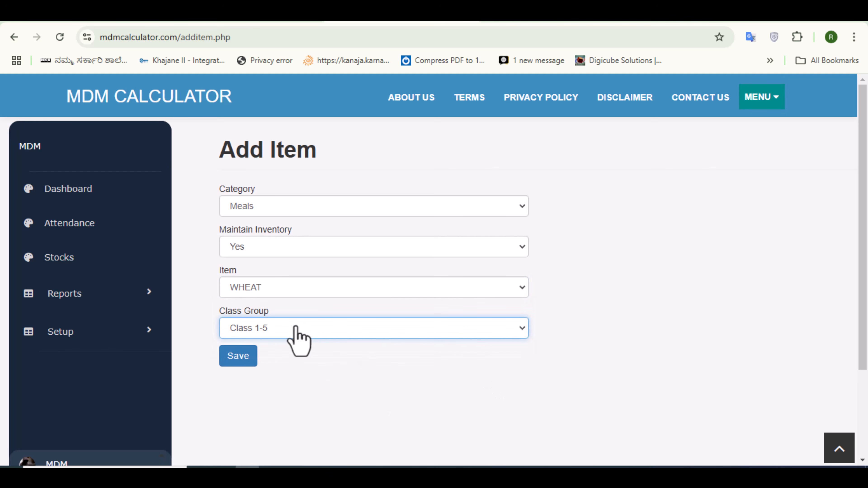
click(238, 358)
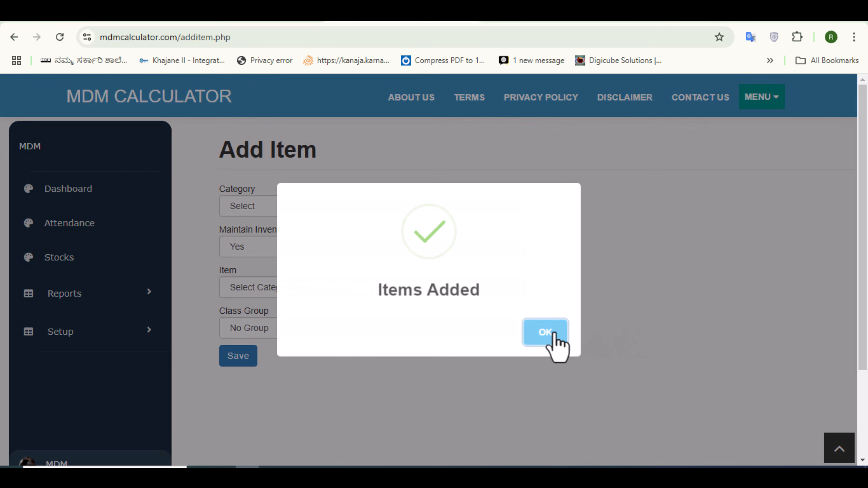
click(545, 332)
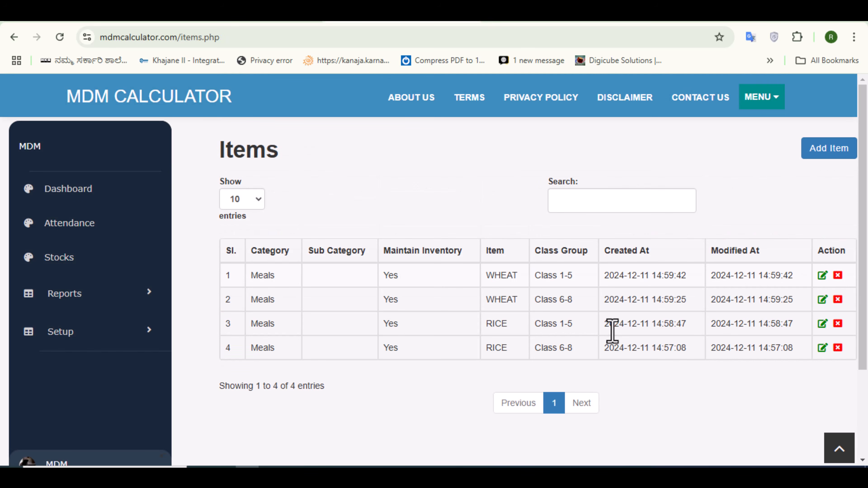
- Add and save a DAL item in the Meals category with class group No Group and Maintain Inventory kept at Yes
click(830, 150)
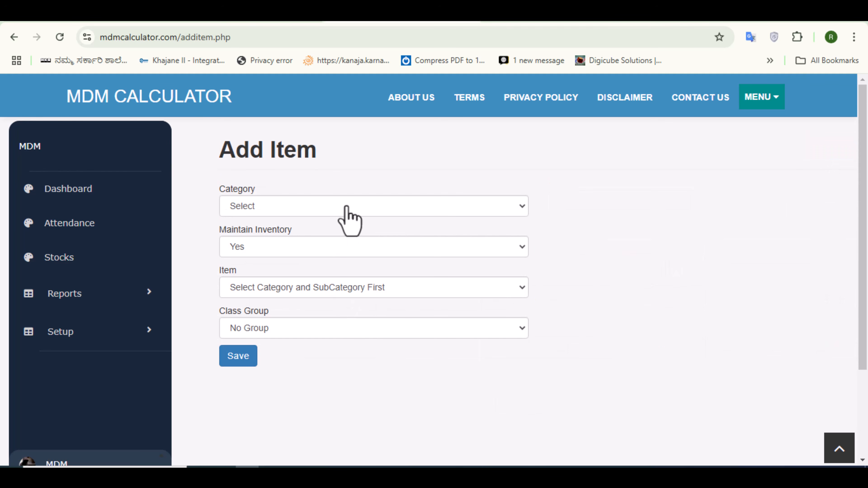
click(344, 212)
click(340, 271)
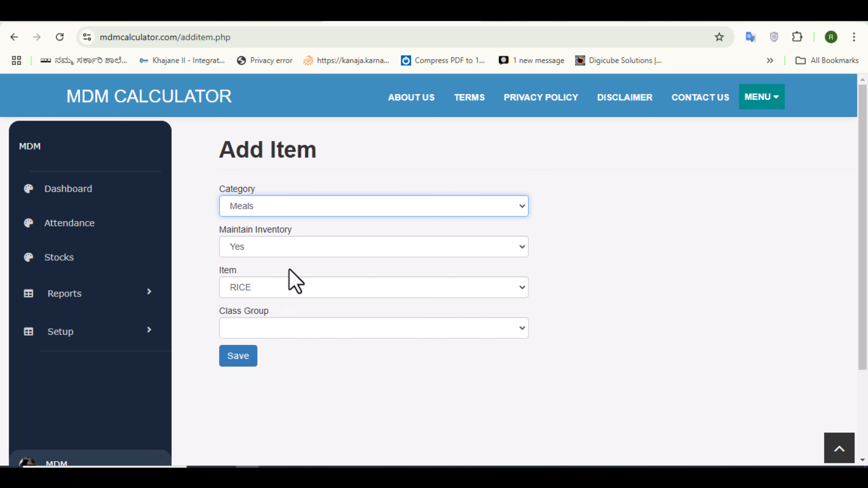
click(281, 290)
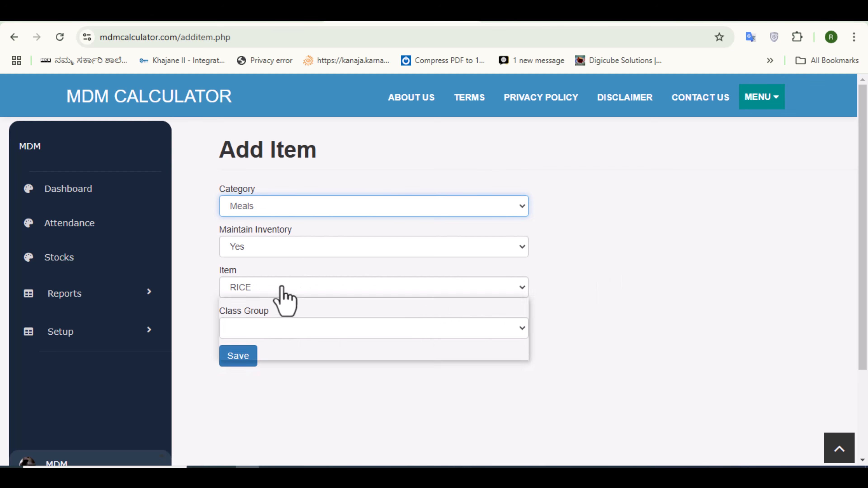
click(289, 323)
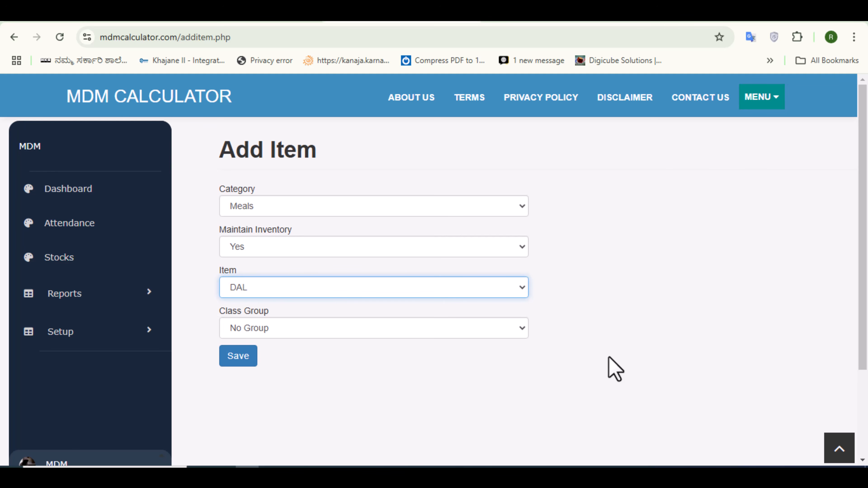
click(333, 330)
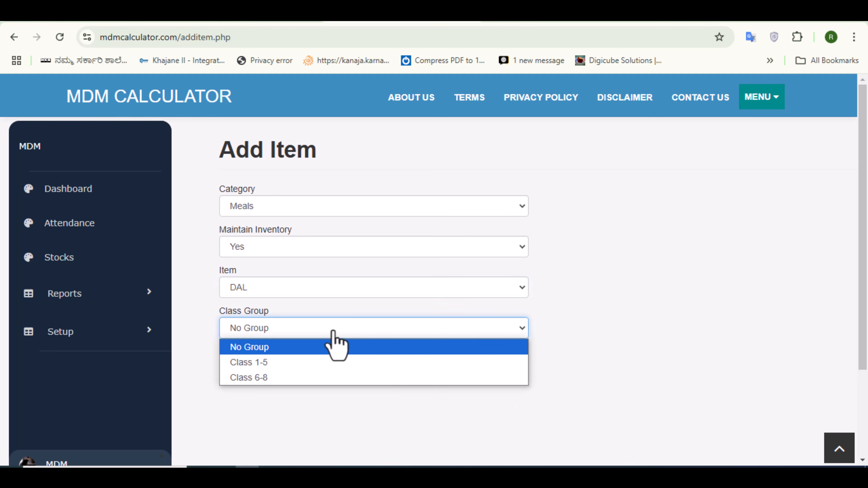
click(333, 346)
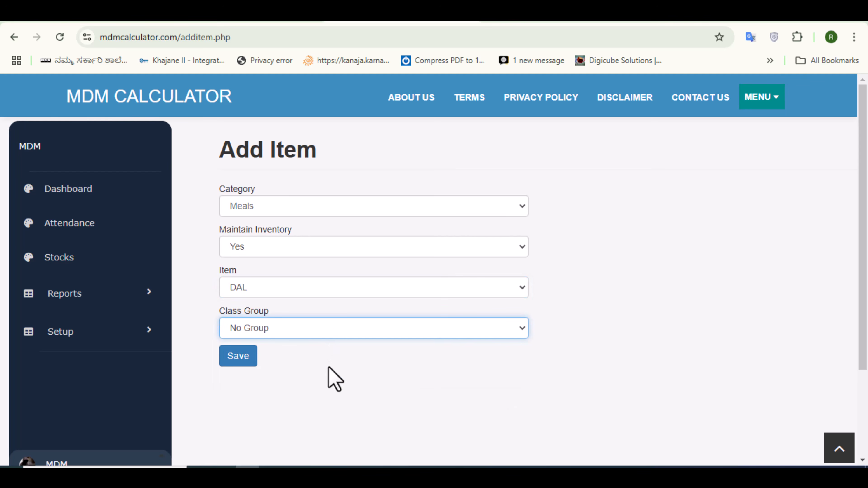
click(238, 358)
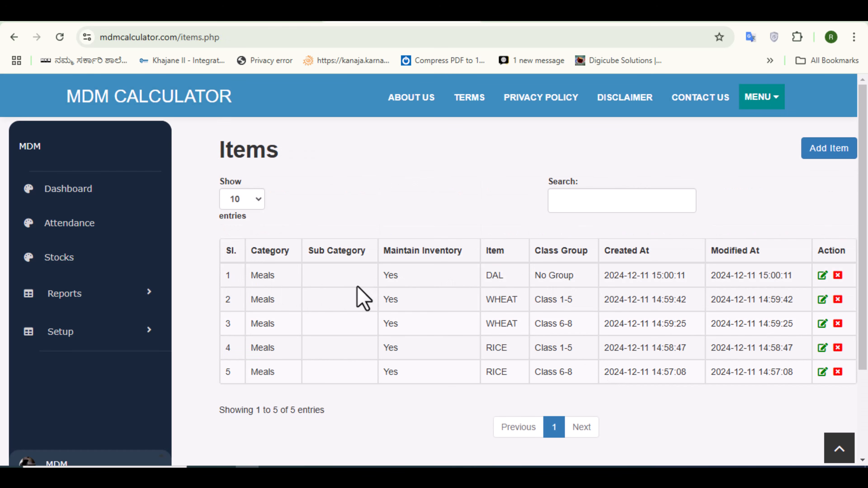
drag(535, 276, 576, 278)
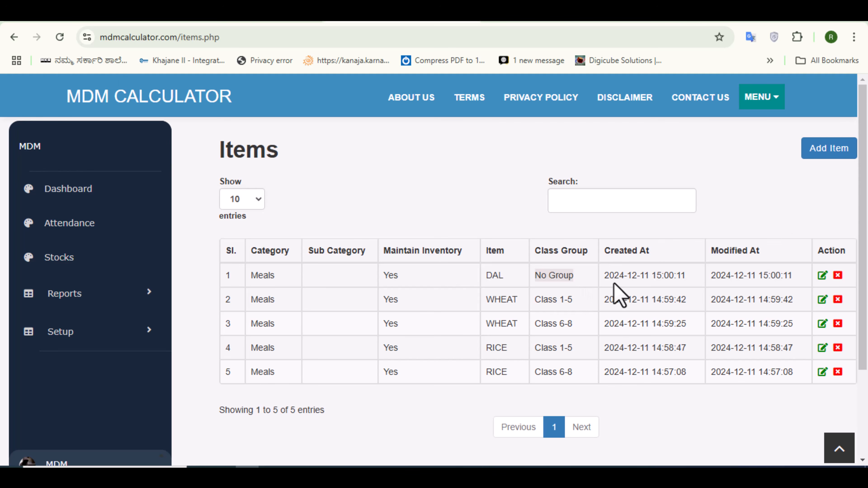
- Add and save an OIL item in the Meals category with class group No Group and Maintain Inventory kept at Yes
click(828, 154)
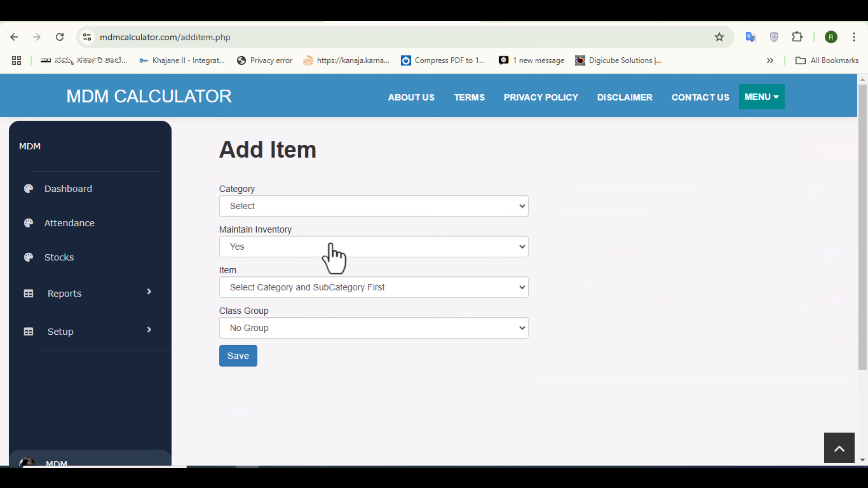
click(321, 206)
click(320, 271)
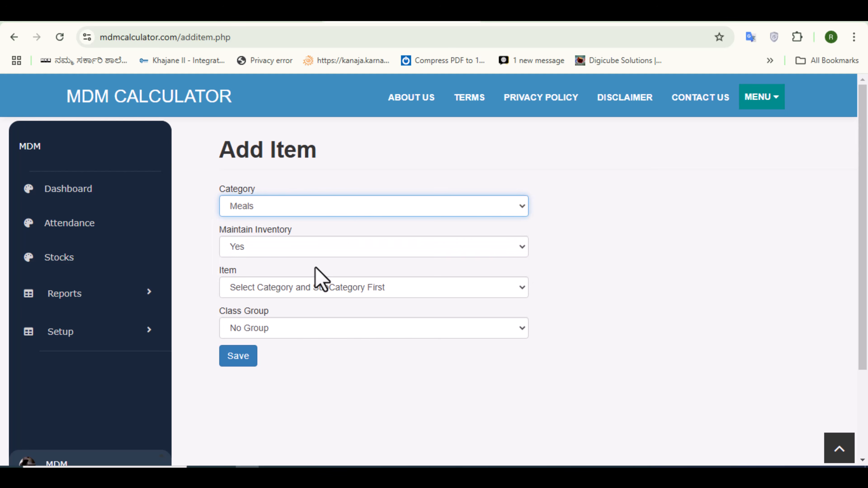
click(301, 287)
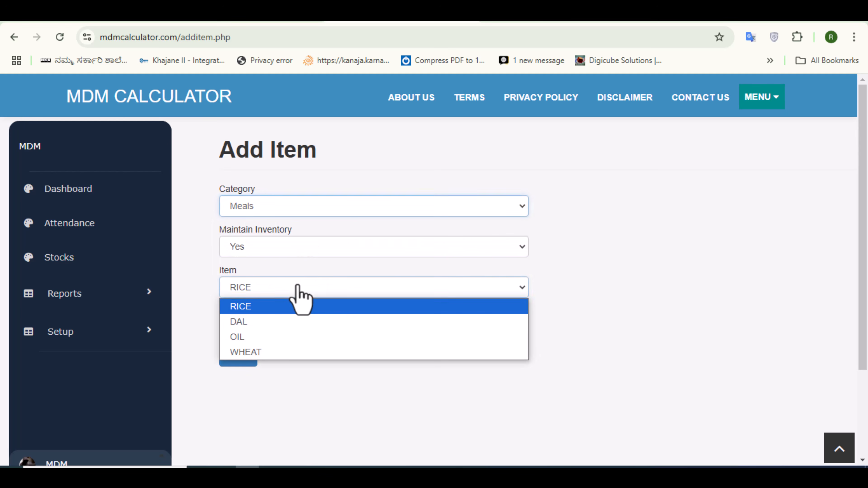
click(294, 324)
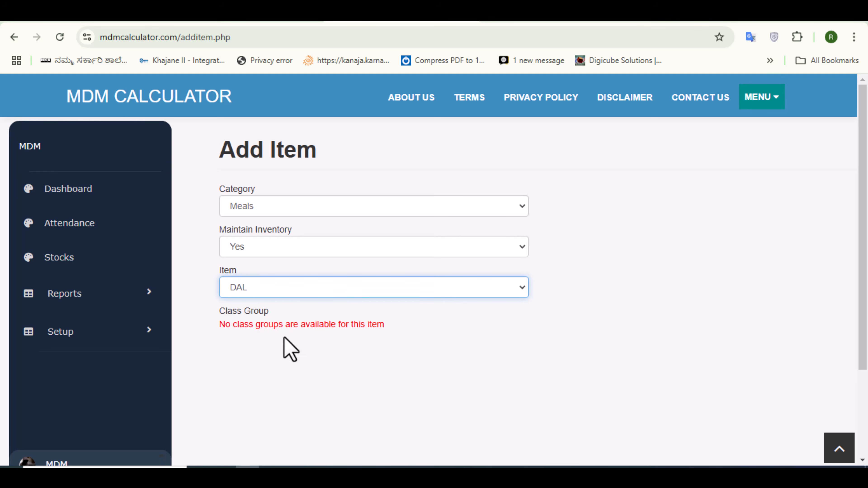
click(278, 291)
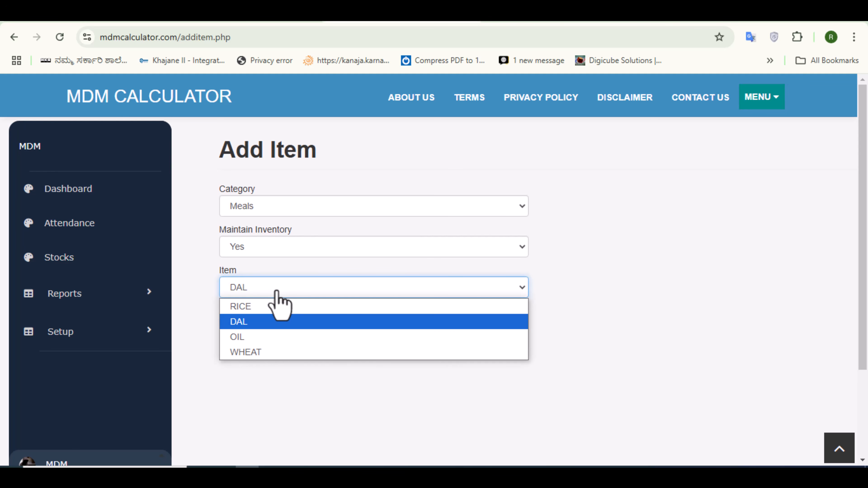
click(273, 339)
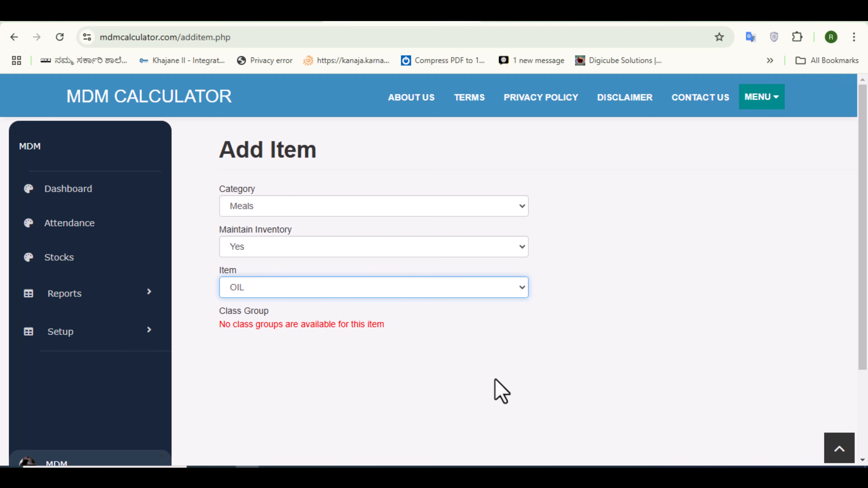
click(494, 379)
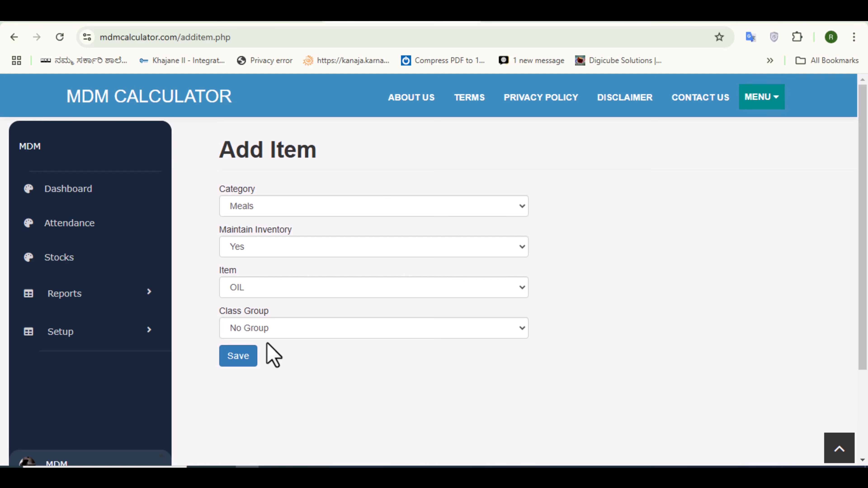
click(242, 357)
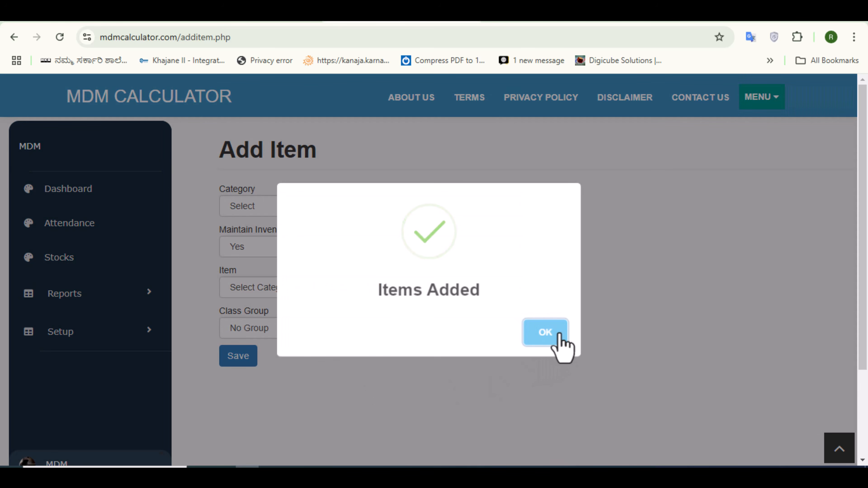
click(558, 335)
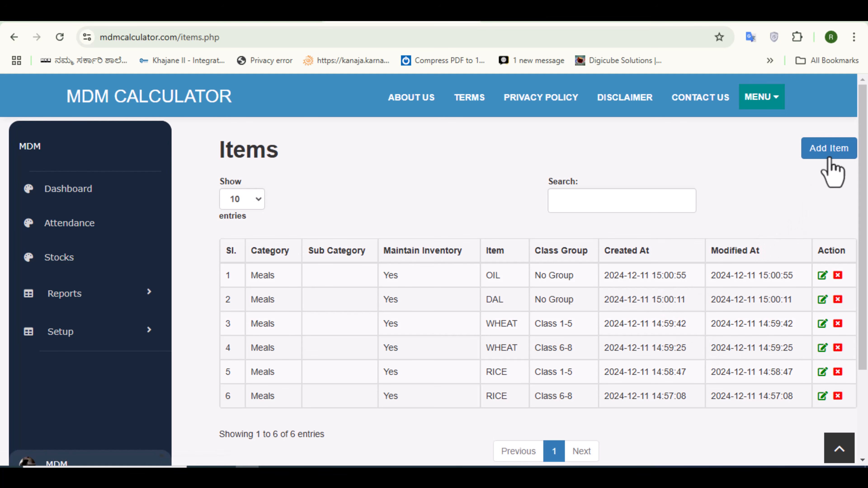
- Add and save a MILK POWDER item in the Milk category with class group No Group and Maintain Inventory kept at Yes
click(822, 175)
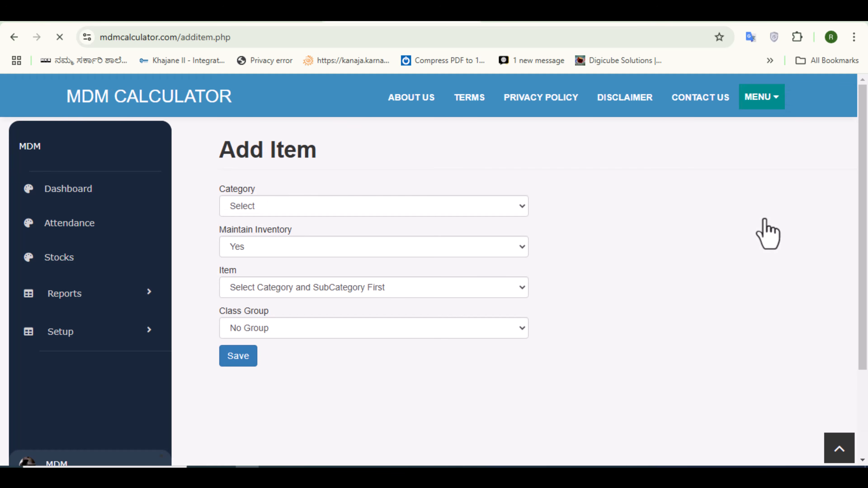
click(359, 207)
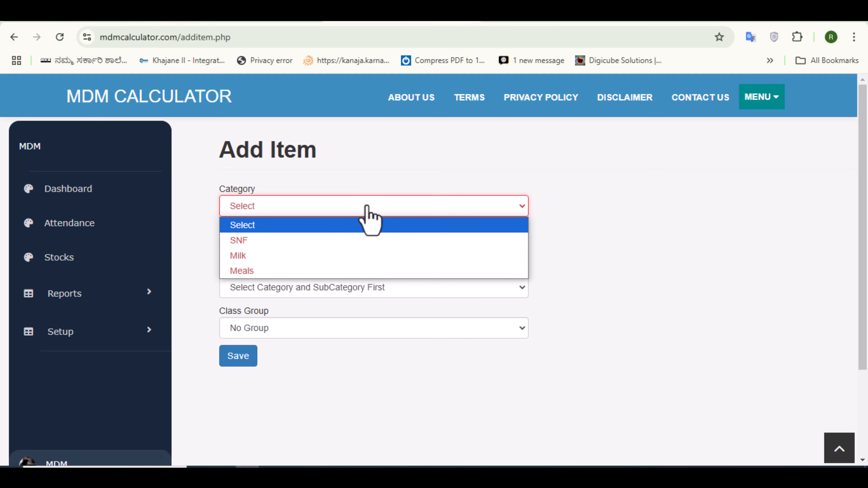
click(359, 256)
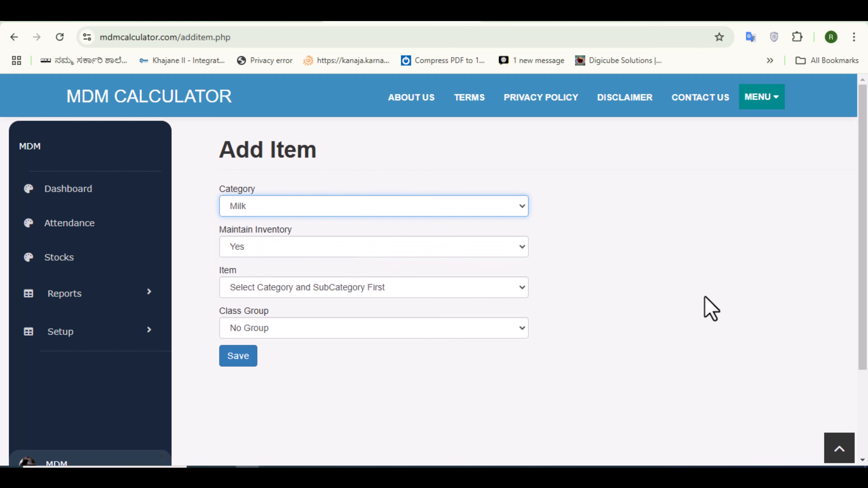
click(671, 292)
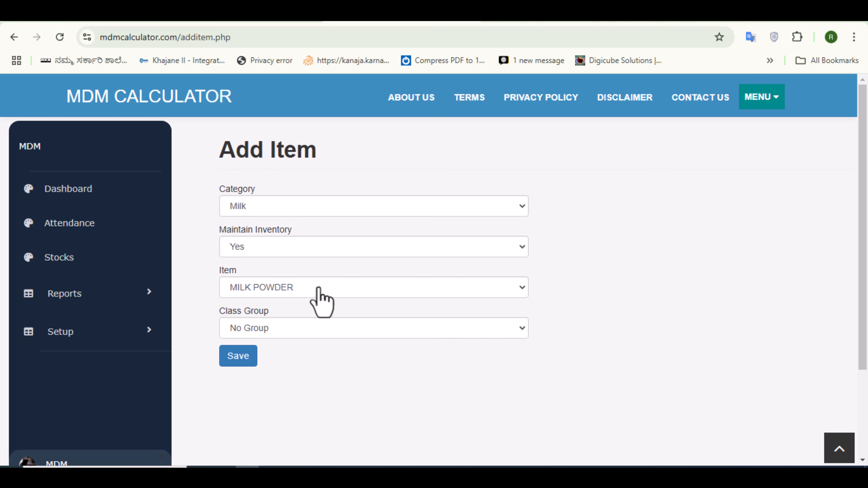
click(291, 330)
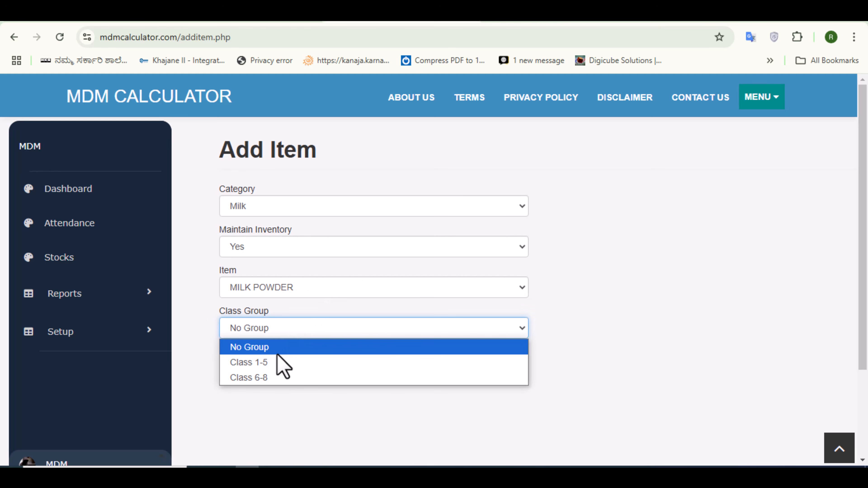
click(598, 351)
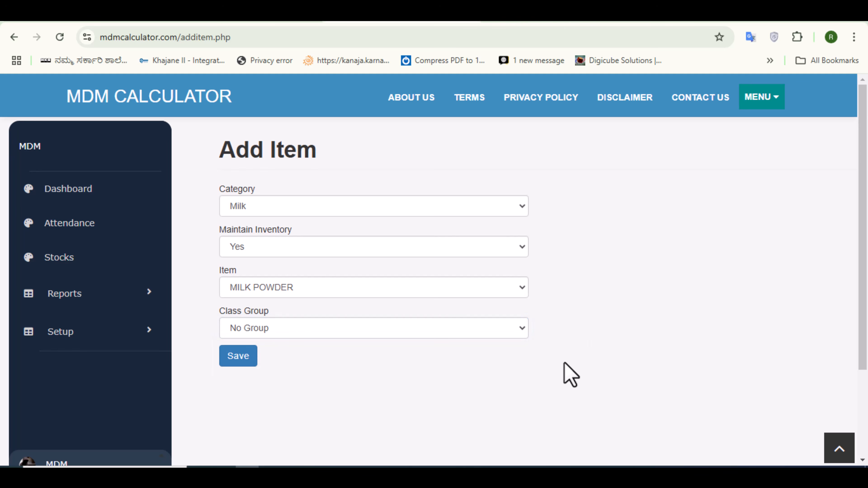
click(236, 358)
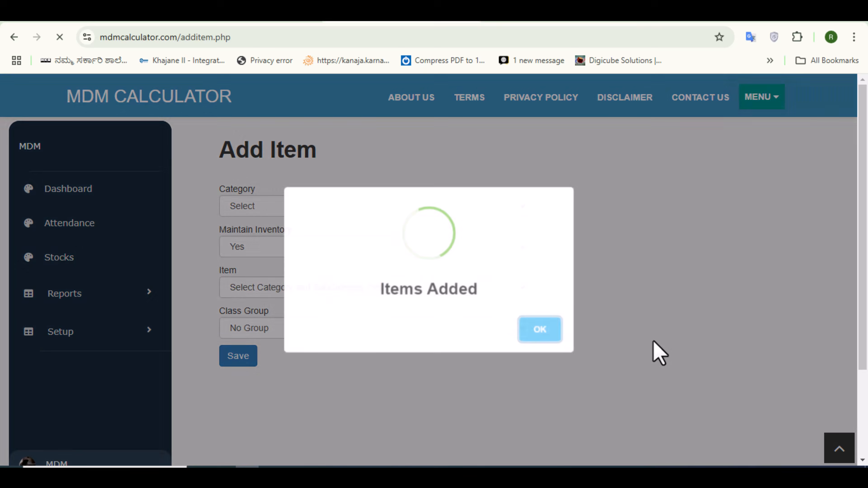
click(540, 333)
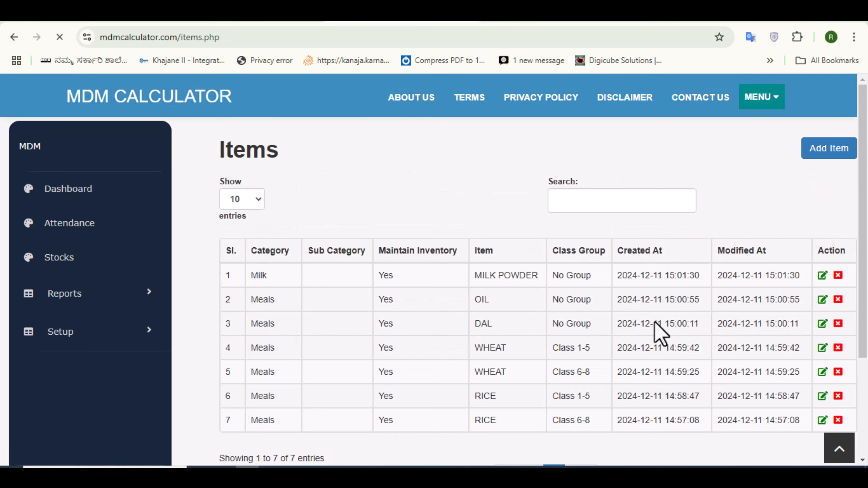
- Add and save a SUGAR item in the Milk category with class group No Group and Maintain Inventory kept at Yes
click(827, 151)
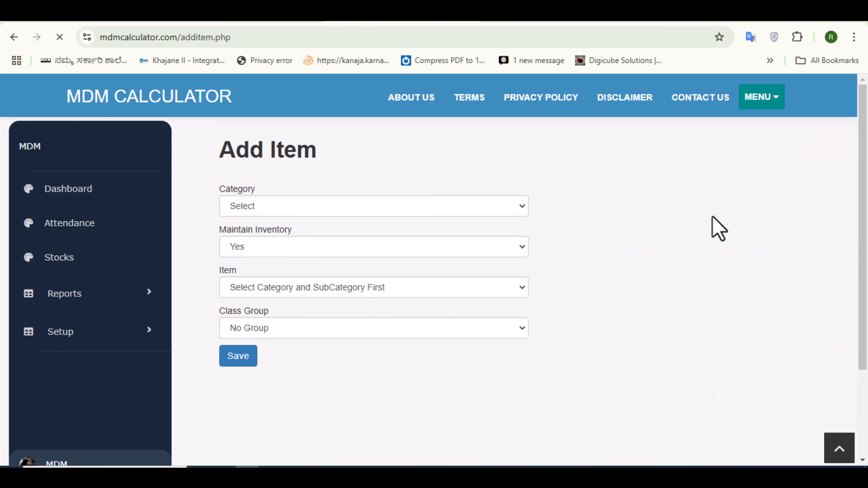
click(293, 205)
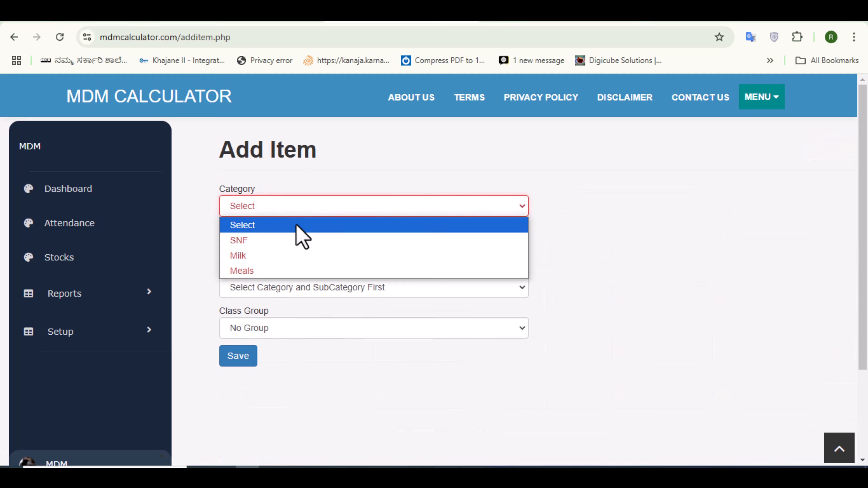
click(294, 256)
click(309, 250)
click(309, 250)
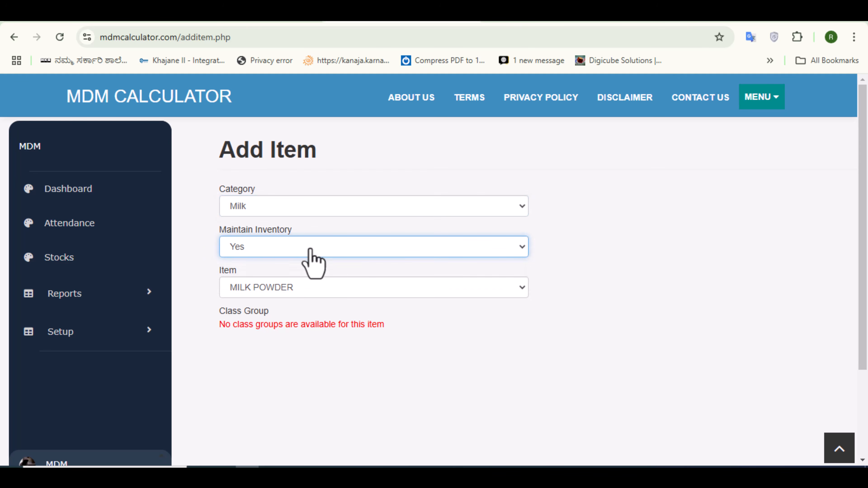
click(301, 290)
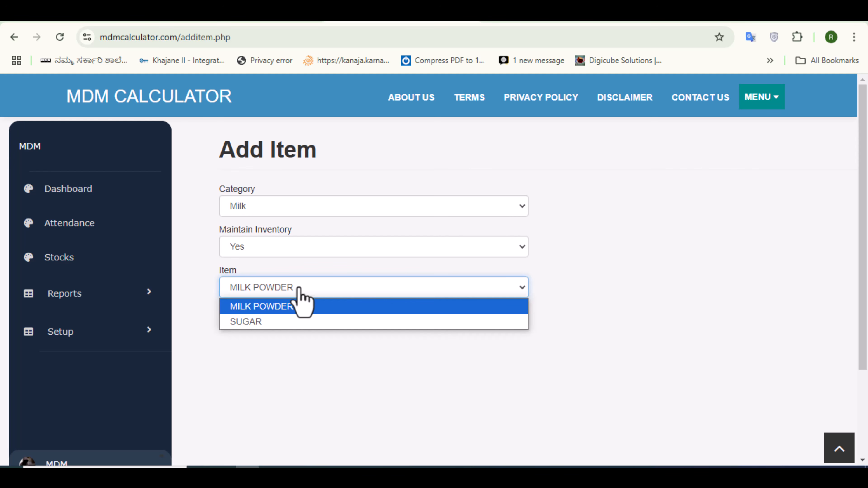
click(286, 322)
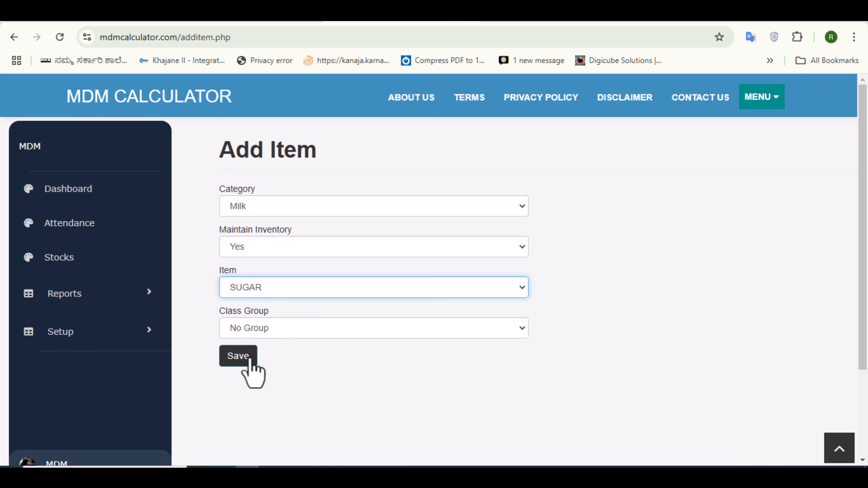
click(244, 360)
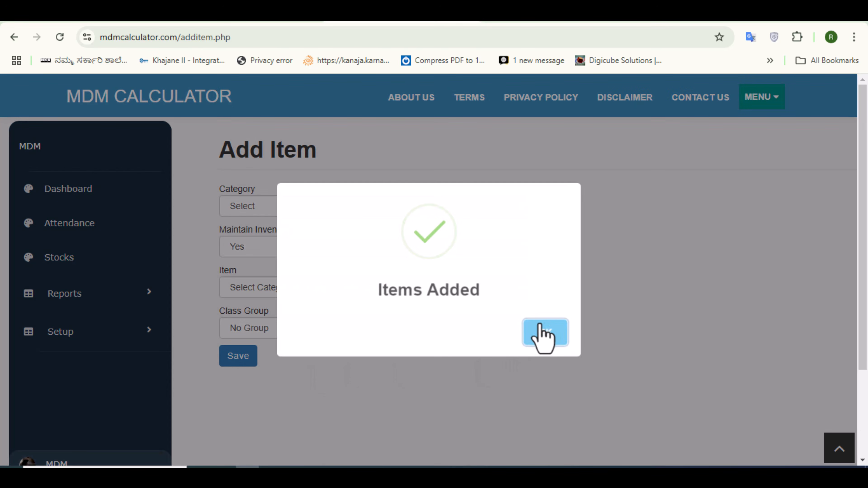
click(540, 328)
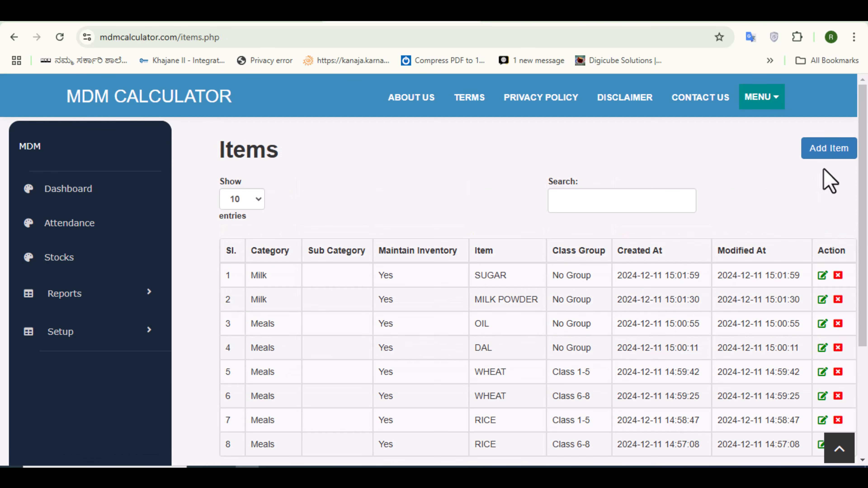
- Start a new item in the Meals category with Maintain Inventory set to No
click(825, 150)
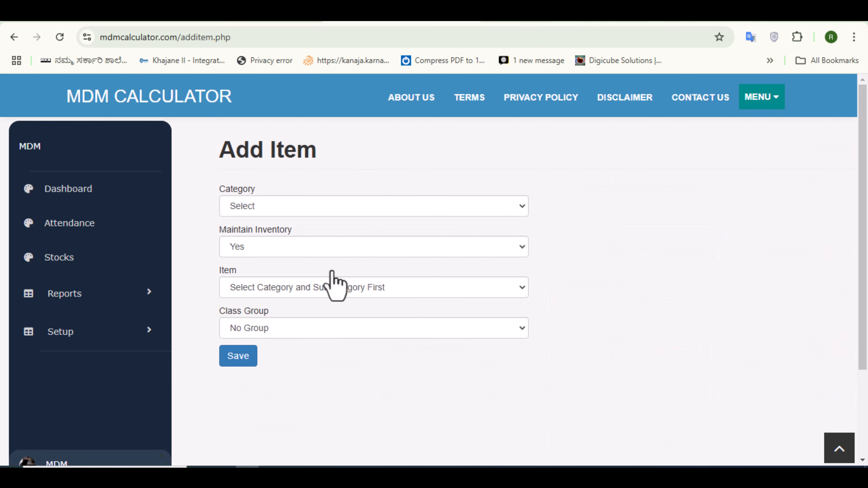
click(376, 207)
click(368, 239)
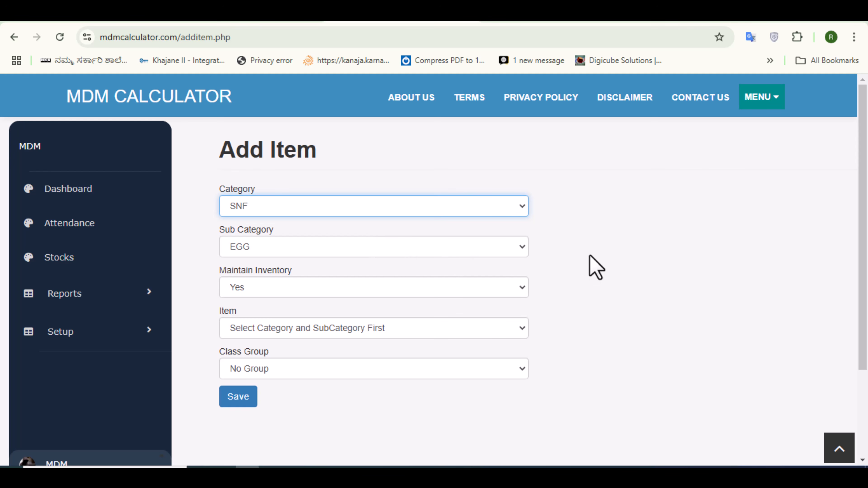
click(444, 207)
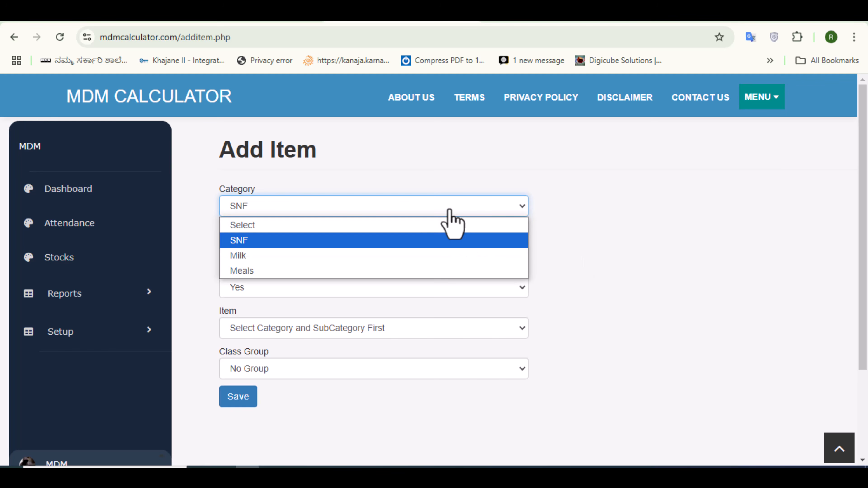
click(431, 270)
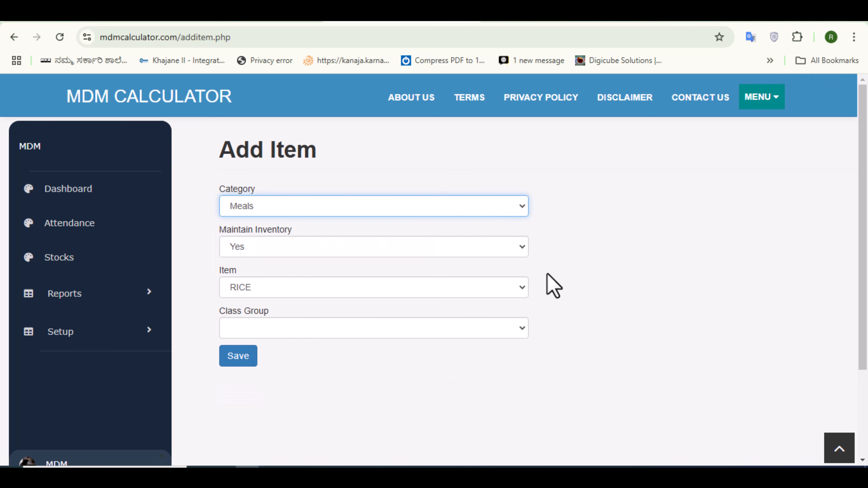
click(495, 251)
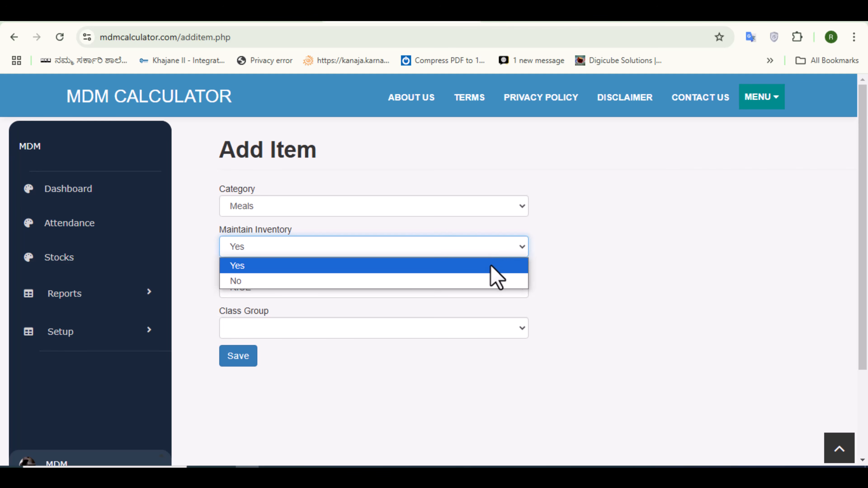
click(485, 286)
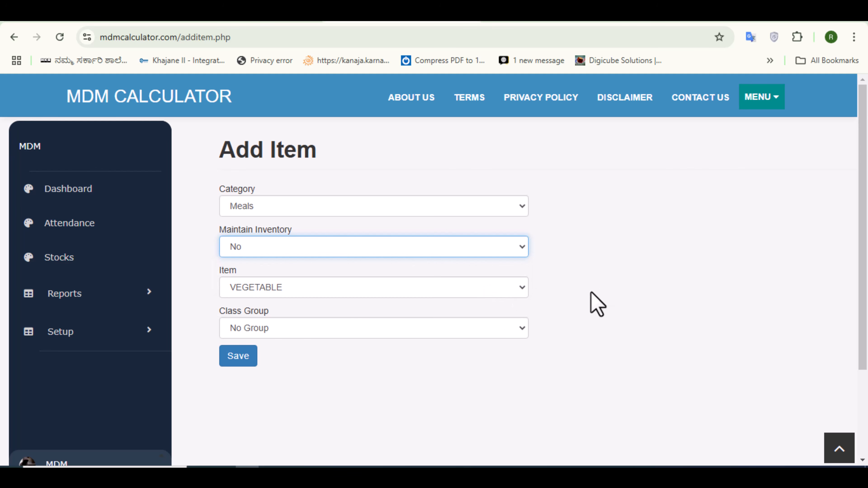
- Choose VEGETABLE as the item, assign class group Class 6-8 and save it
click(296, 295)
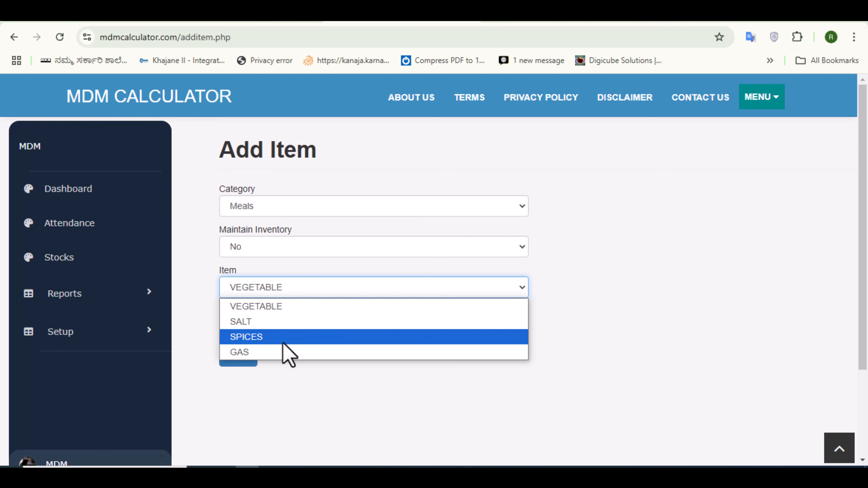
click(284, 307)
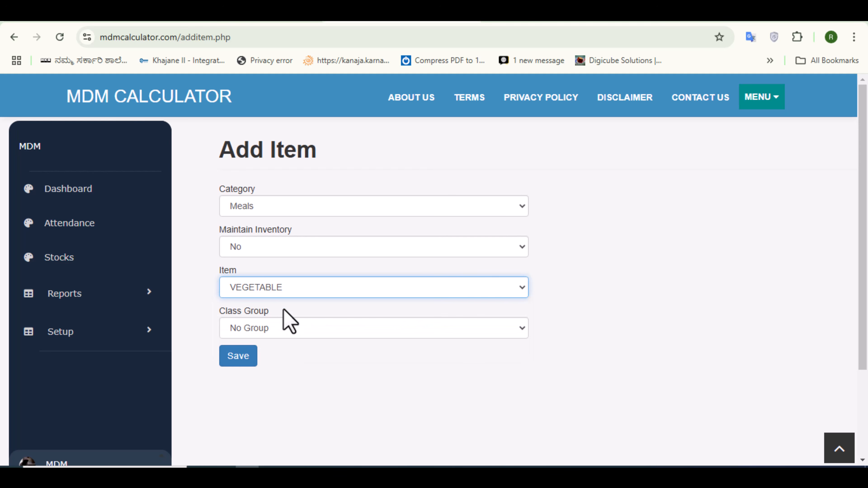
click(279, 331)
click(291, 378)
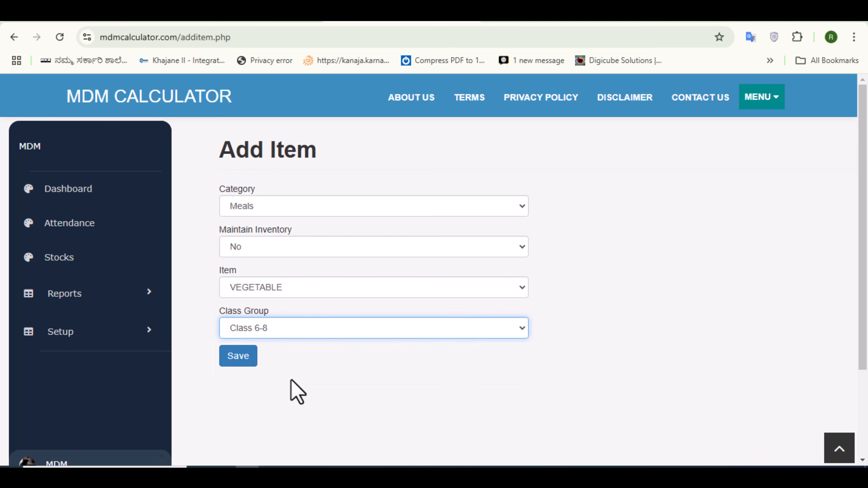
click(238, 357)
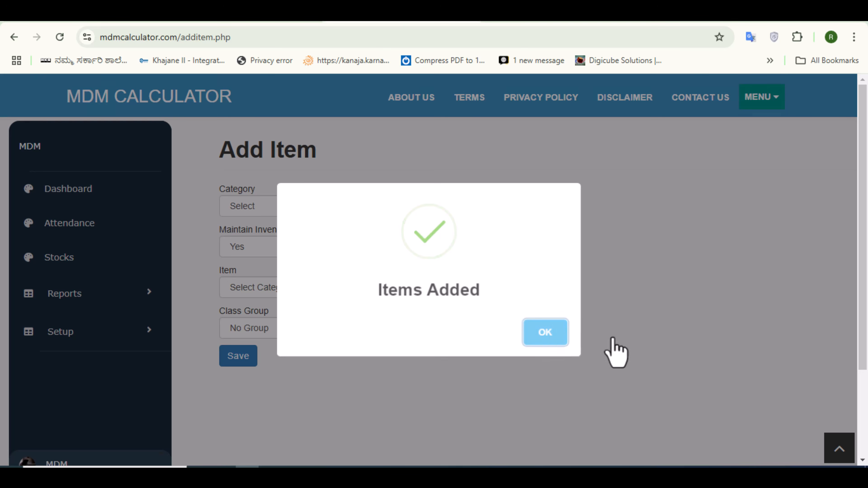
click(612, 339)
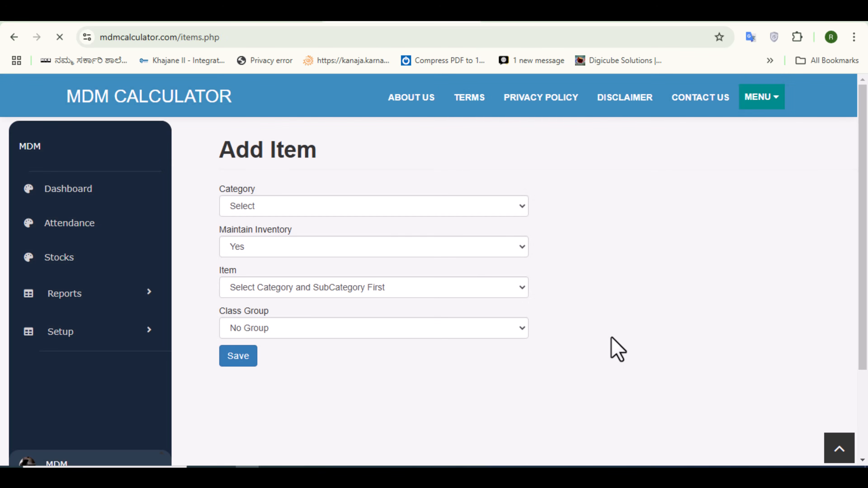
- Add and save a VEGETABLE item in the Meals category for class group Class 1-5, with Maintain Inventory set to No
click(828, 152)
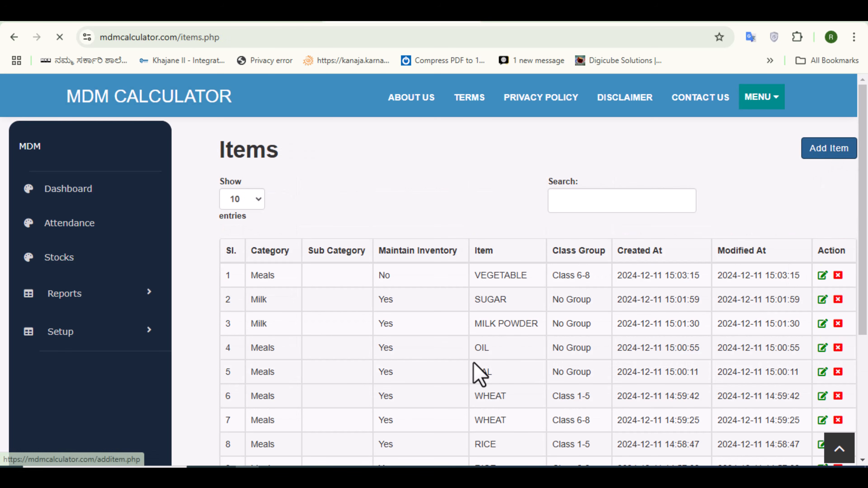
click(299, 210)
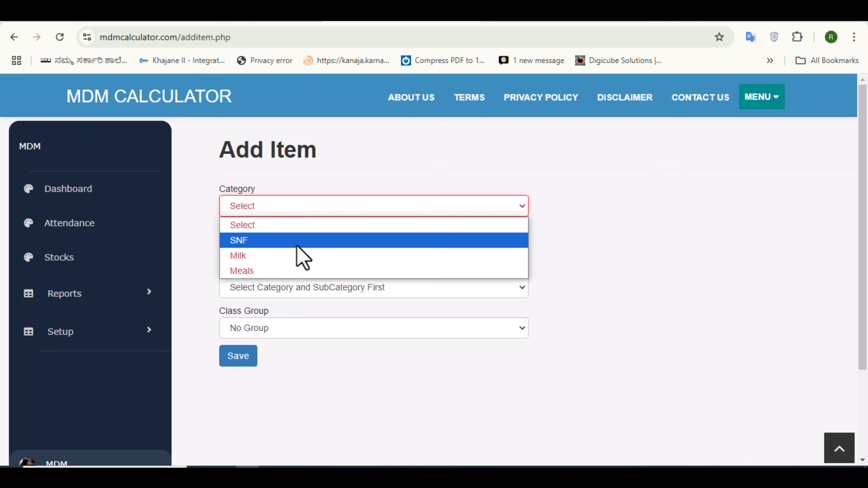
click(297, 271)
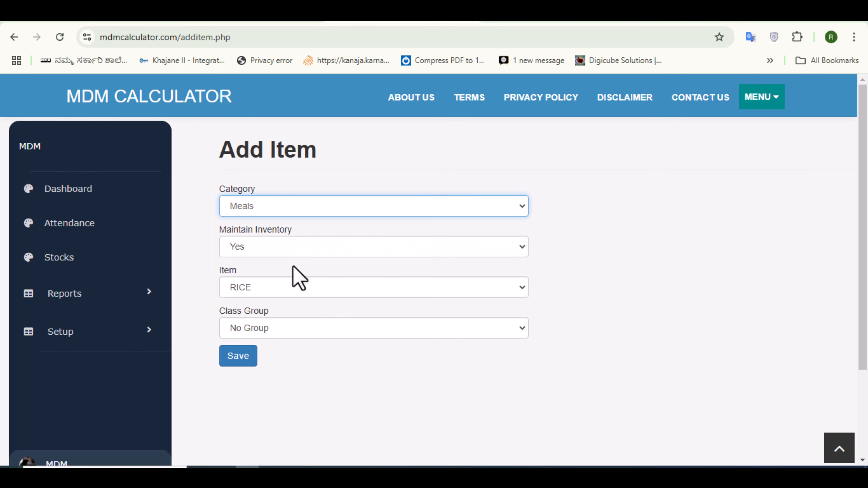
click(288, 252)
click(283, 281)
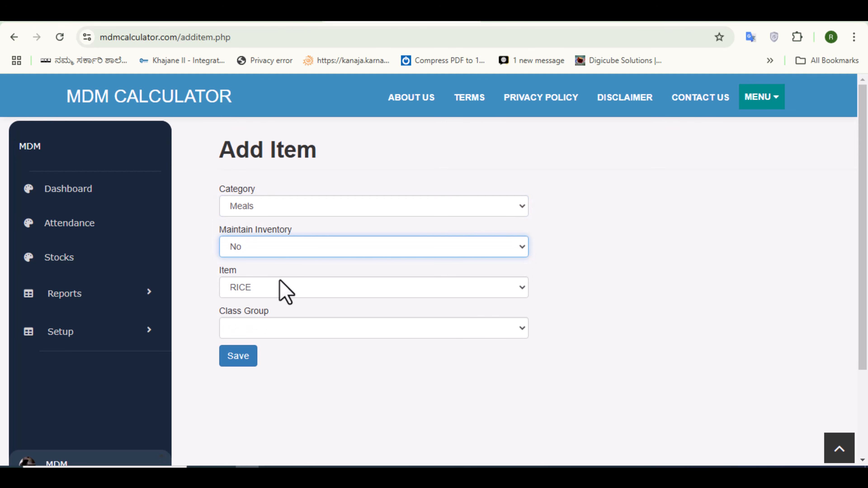
click(285, 329)
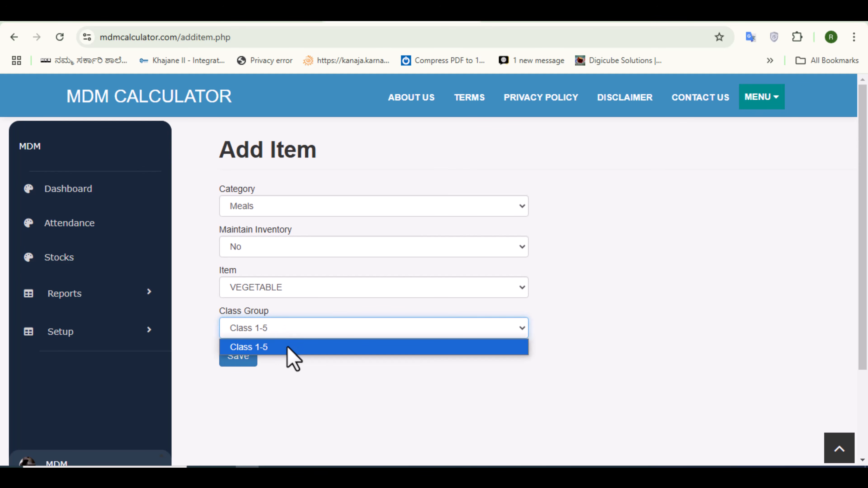
click(287, 347)
click(238, 357)
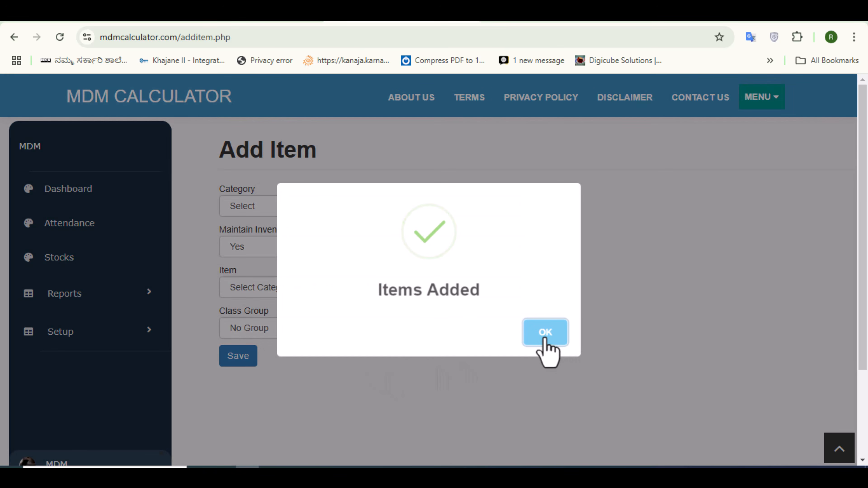
click(545, 333)
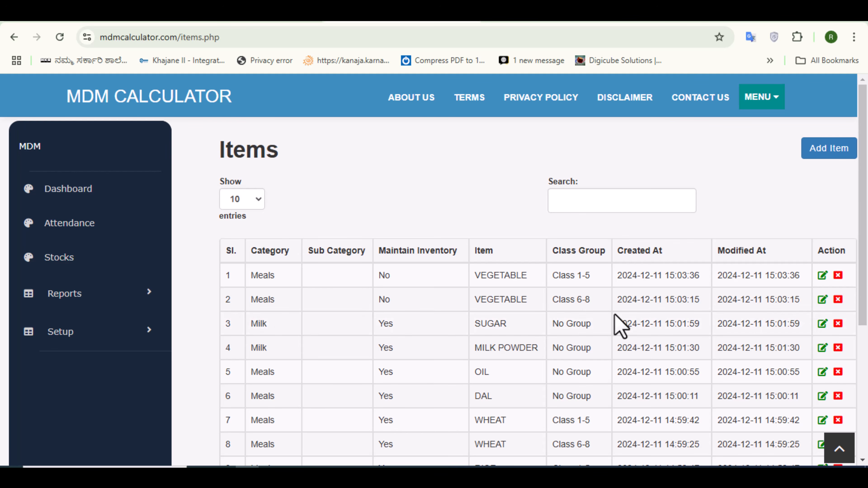
- Start another new item in the Meals category with Maintain Inventory set to No, and review the item choices offered
click(820, 153)
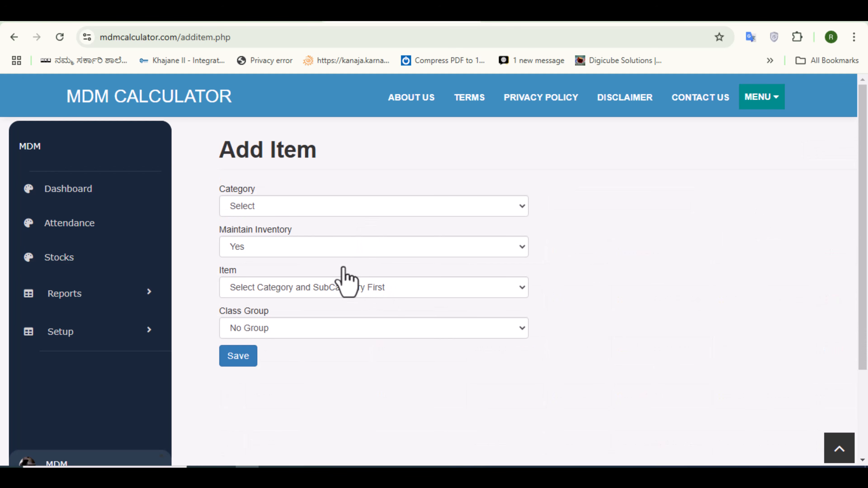
click(336, 206)
click(333, 270)
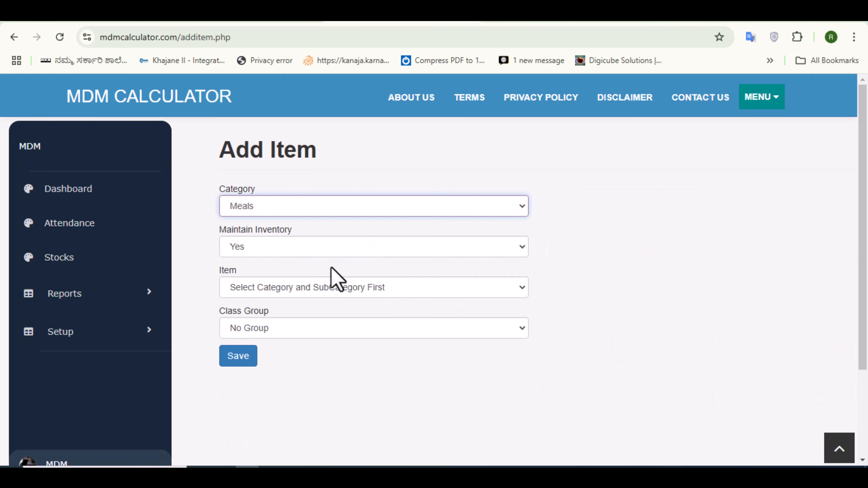
click(287, 255)
click(277, 282)
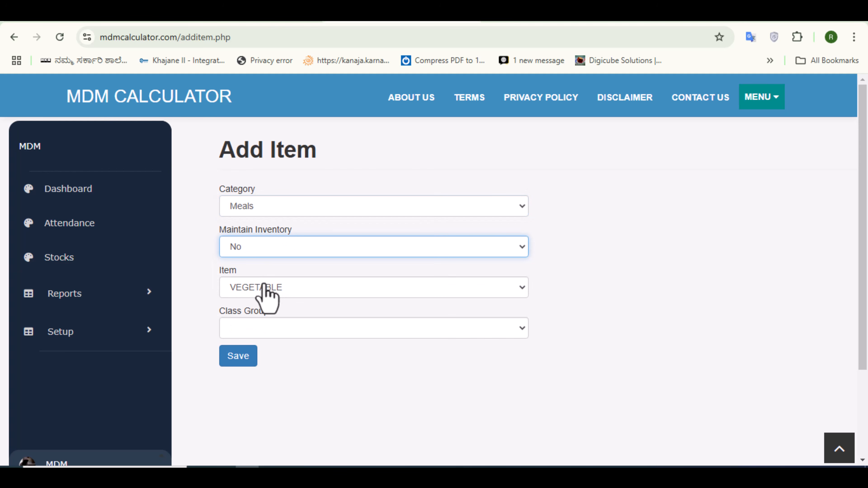
click(269, 289)
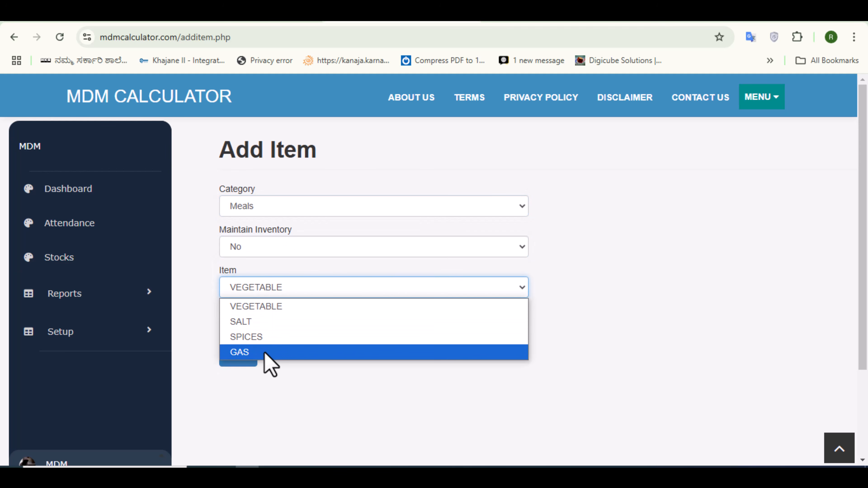
click(651, 322)
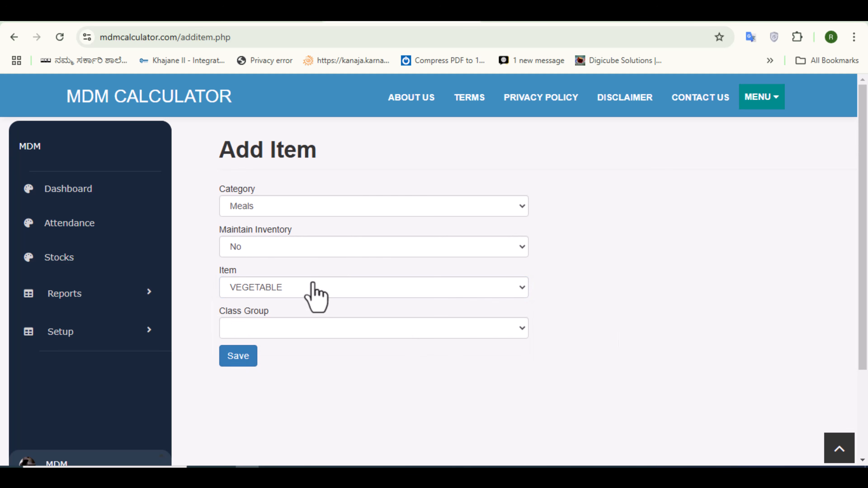
- Switch the new item's category to Milk and review its item choices without inventory
click(326, 206)
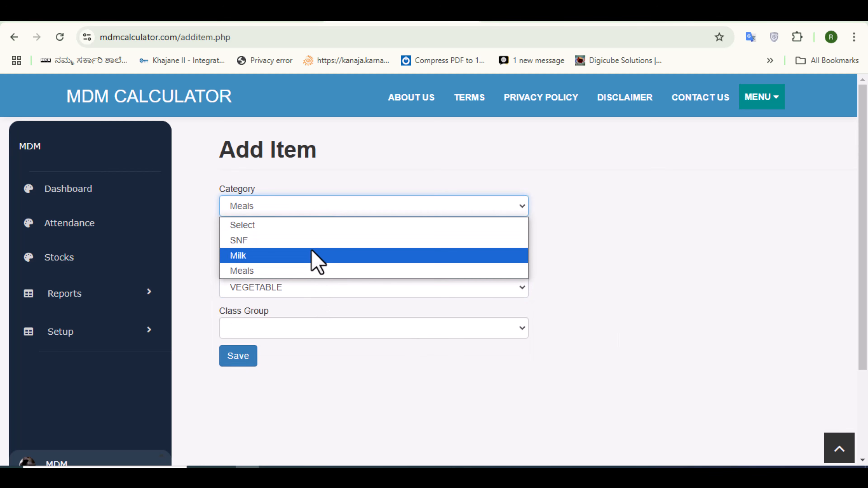
click(316, 256)
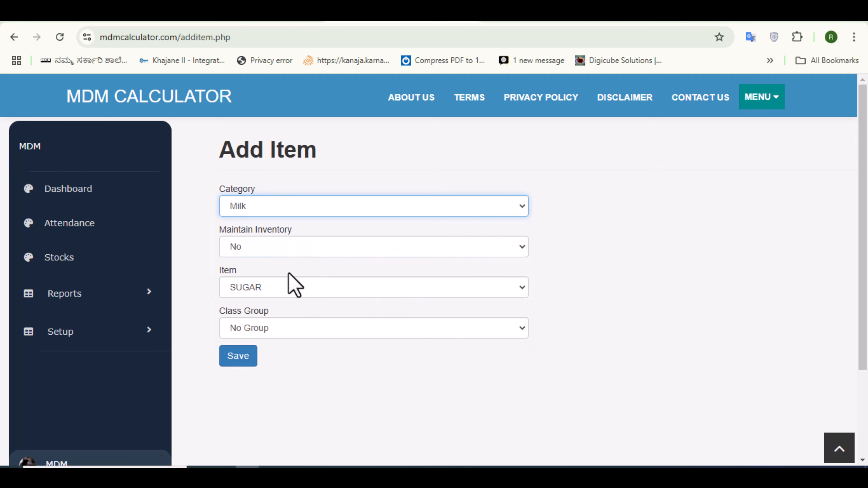
click(289, 289)
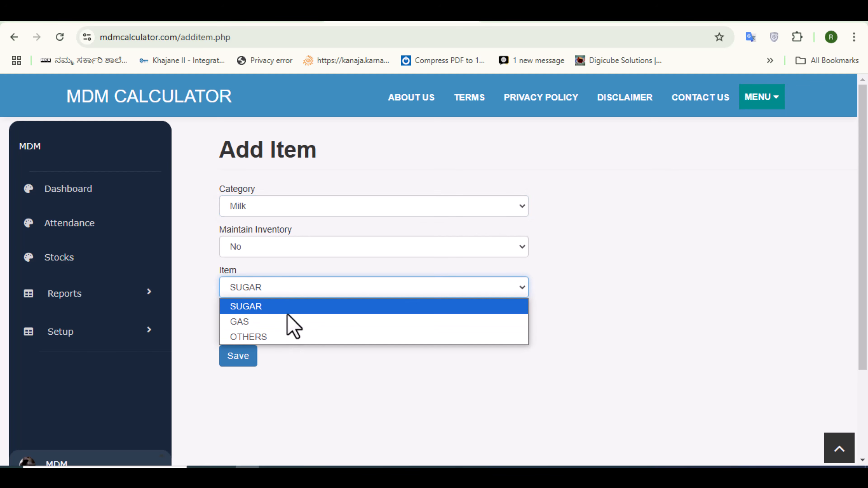
click(260, 209)
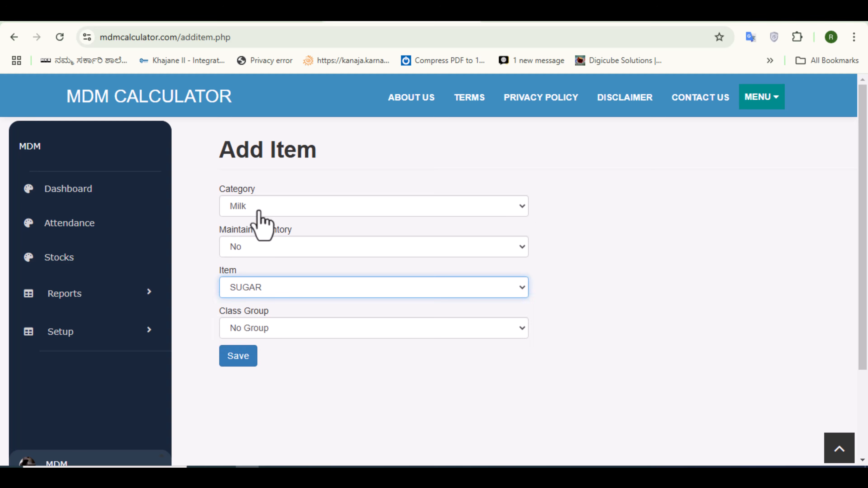
- Set the new item's category to SNF and switch the sub category to CHIKKI and back to EGG to load its item choices
click(260, 209)
click(259, 240)
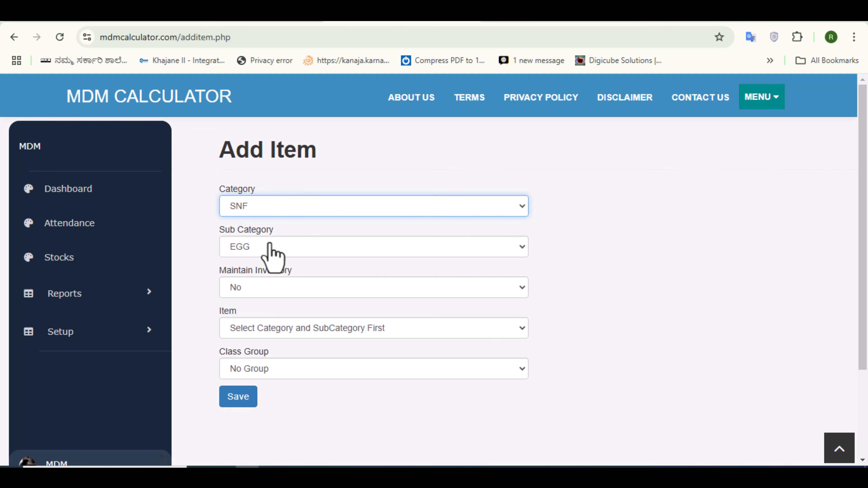
click(269, 249)
click(269, 251)
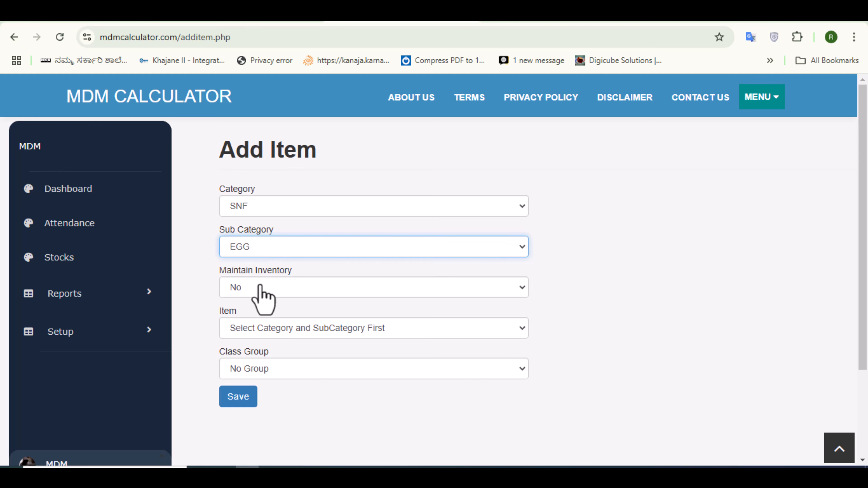
click(277, 328)
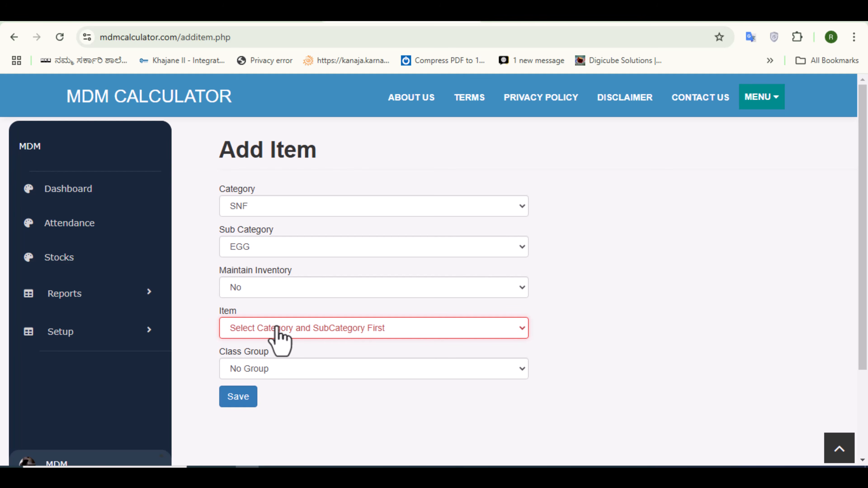
click(283, 248)
click(285, 280)
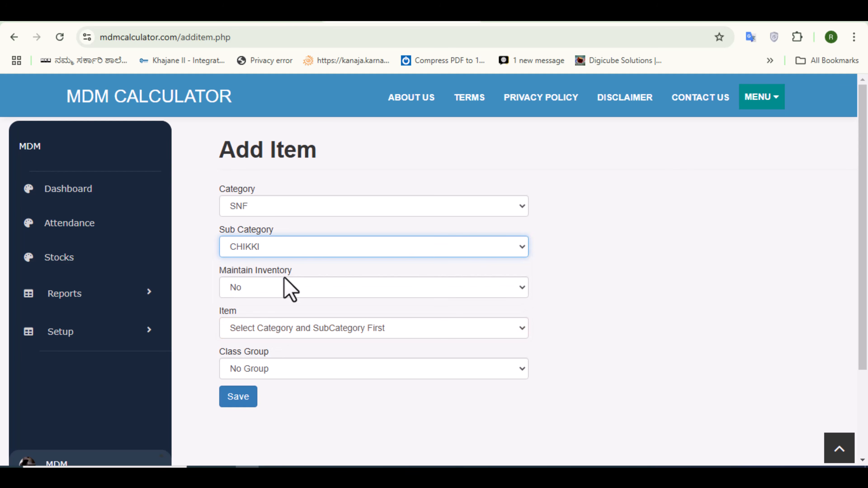
click(285, 254)
click(287, 266)
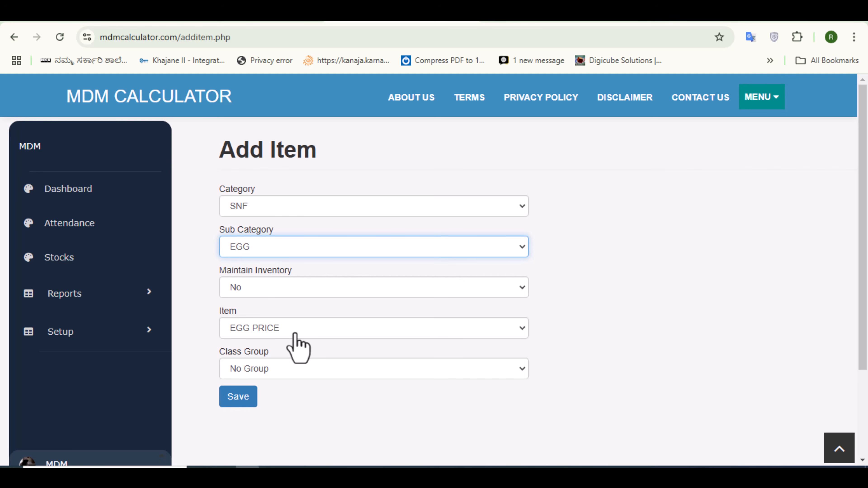
- Choose TRANSPORT as the SNF egg item, assign class group Class 6-8 and save it
click(295, 333)
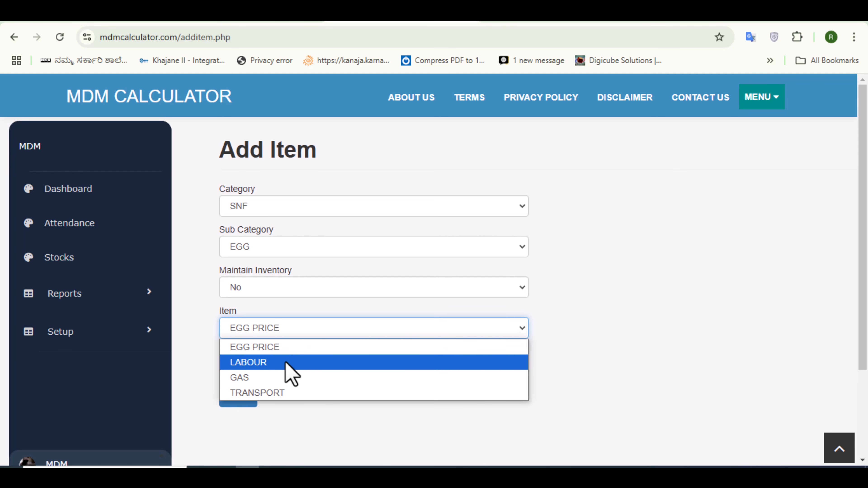
click(295, 393)
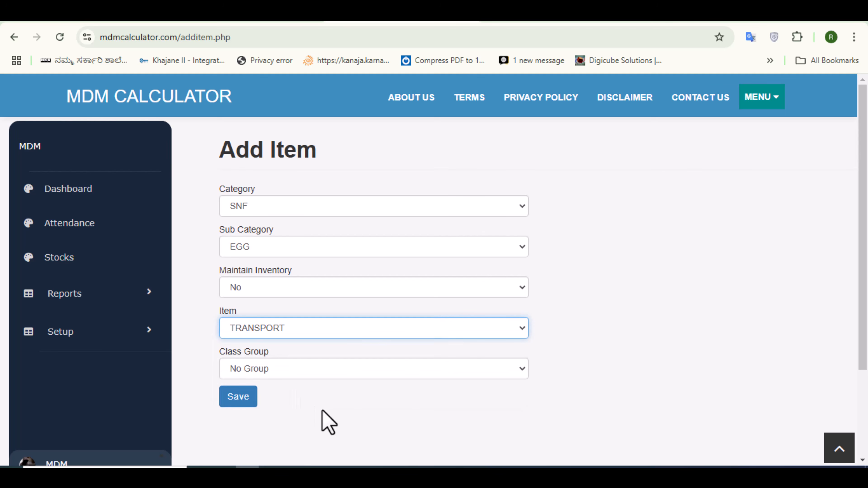
click(285, 369)
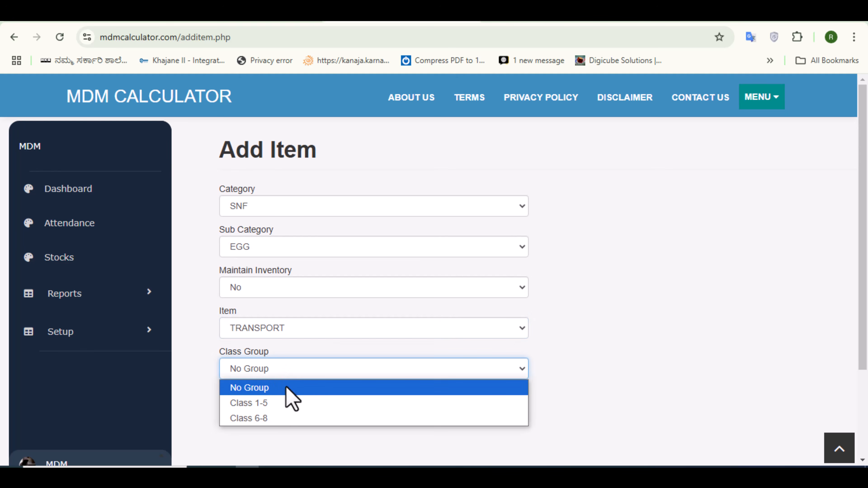
click(292, 417)
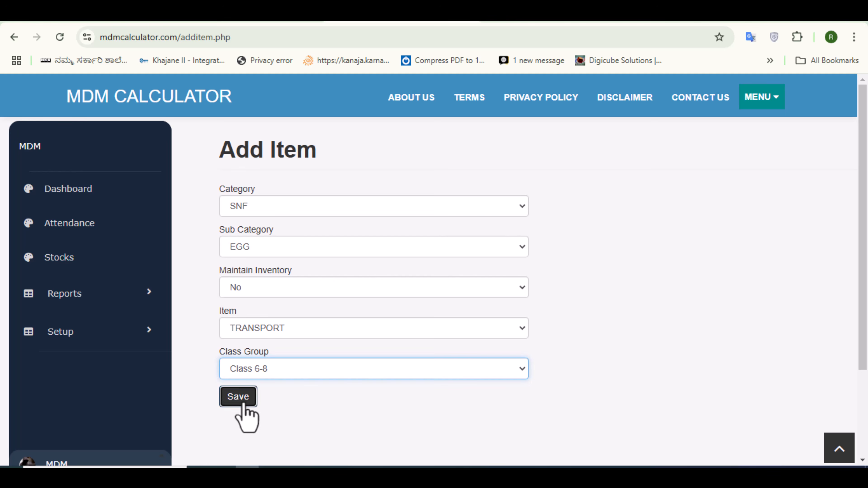
click(239, 398)
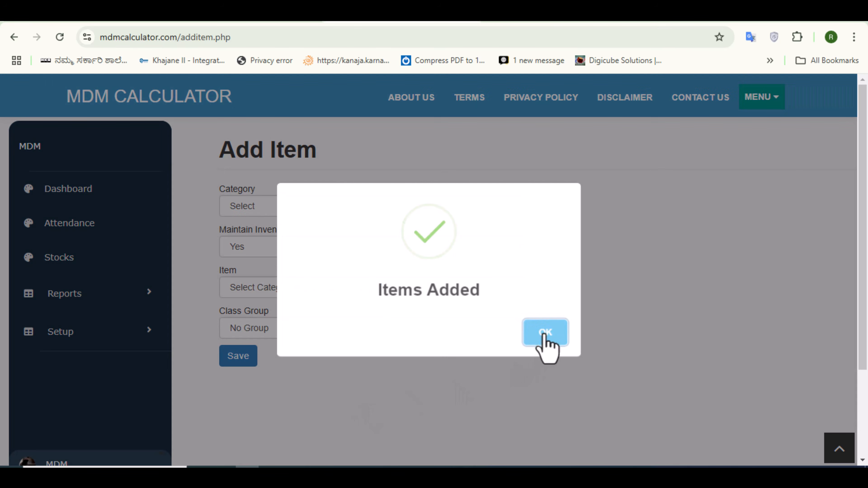
click(541, 333)
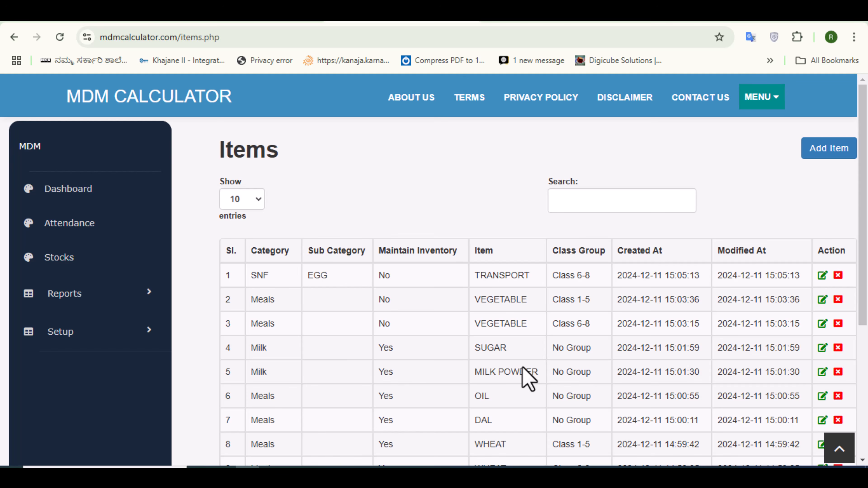
- Edit the saved TRANSPORT item, changing it to GAS with class group Class 6-8, and update it
click(822, 277)
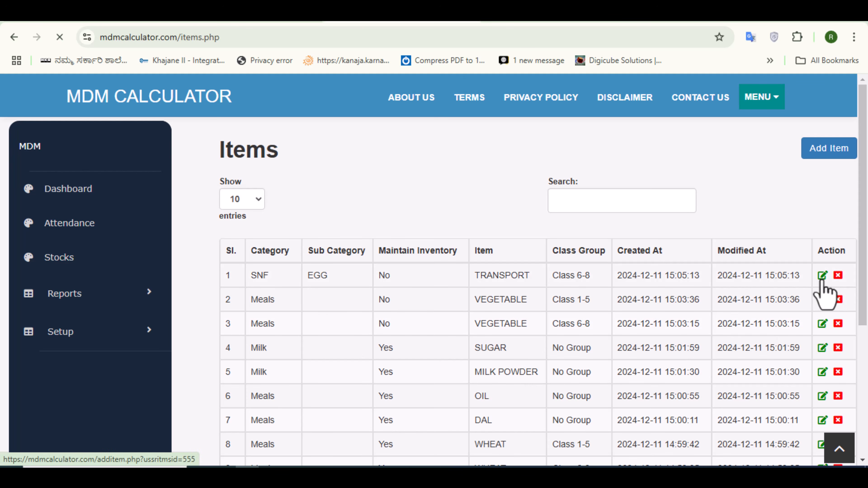
click(330, 331)
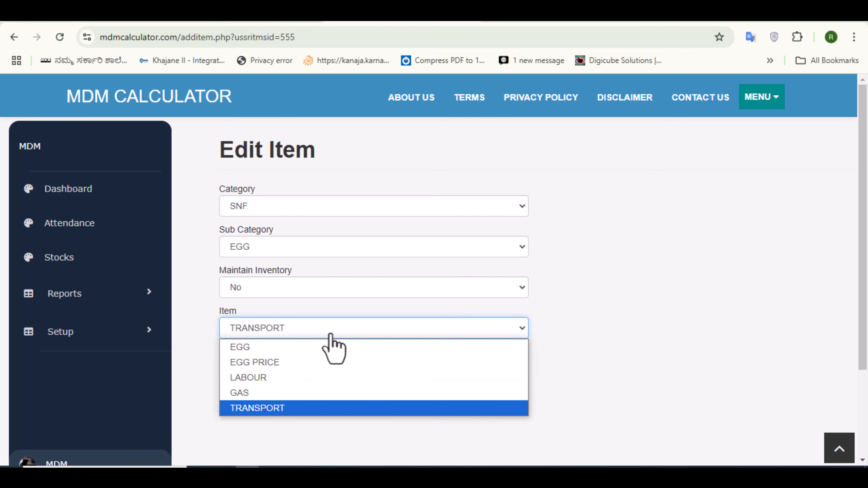
click(323, 393)
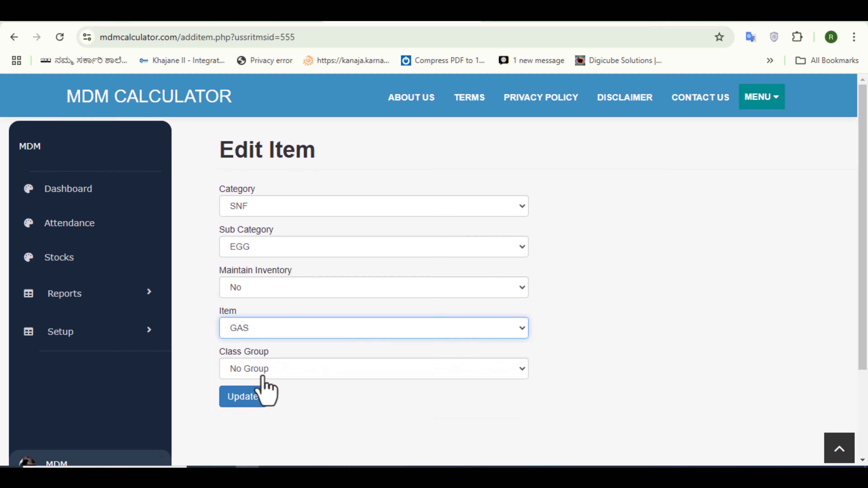
click(263, 374)
click(272, 418)
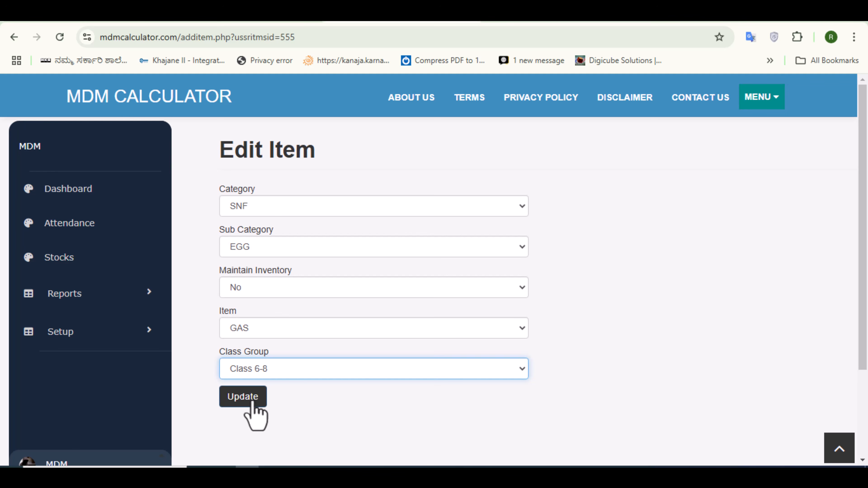
click(251, 400)
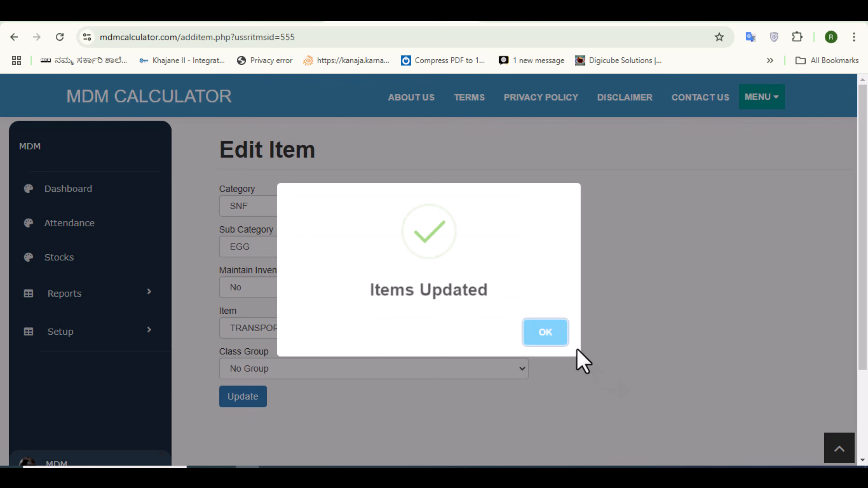
click(544, 336)
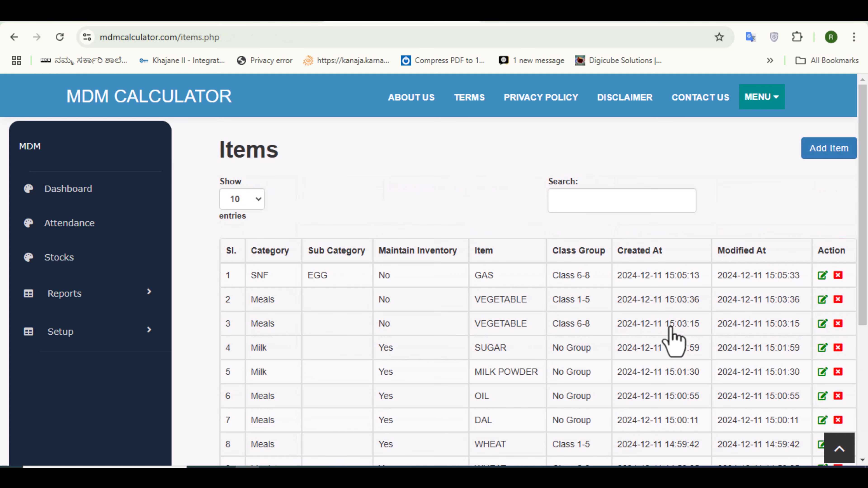